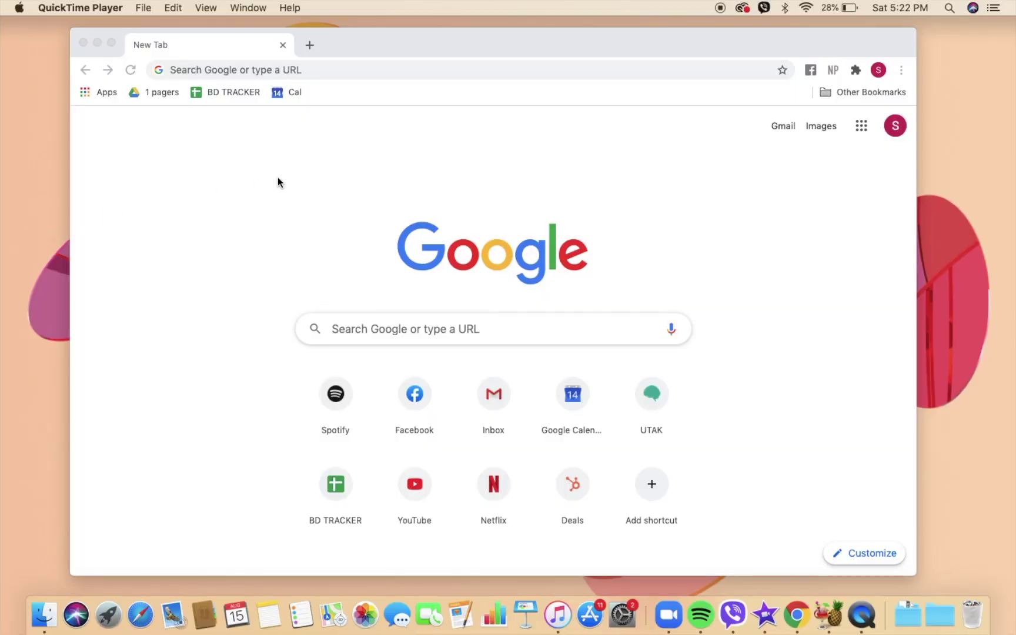
Step: Load utak.io in a full-screen browser window and go to its Log In page
click(306, 71)
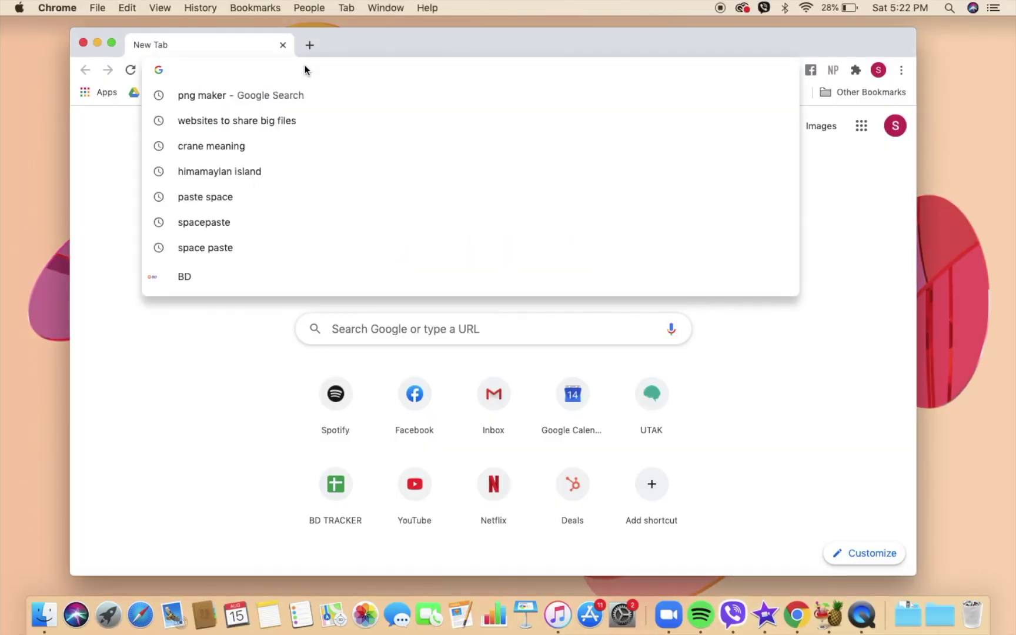
text(utak.io)
key(Return)
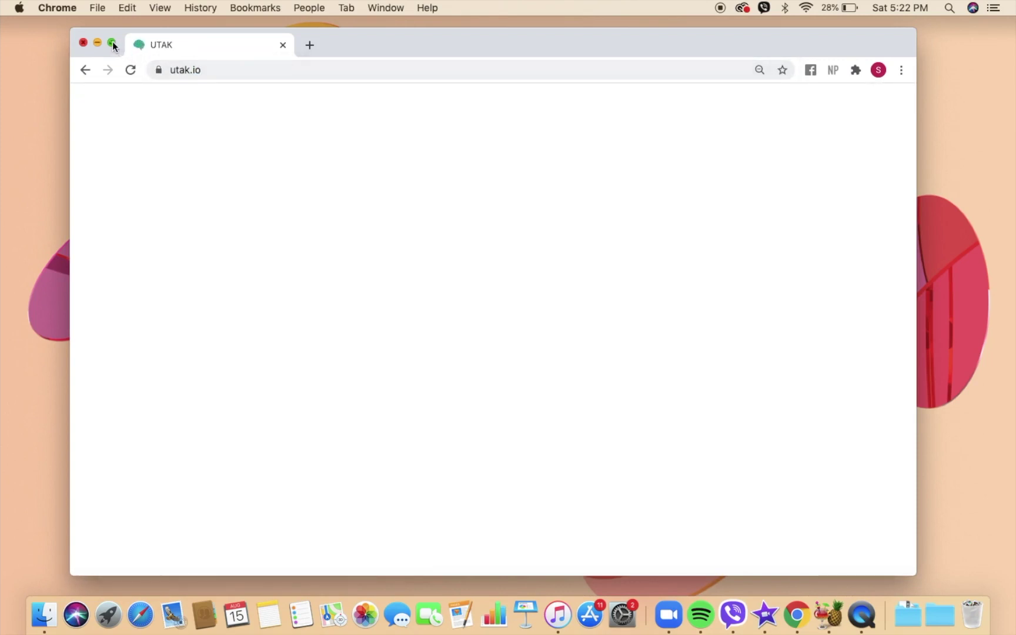
click(112, 43)
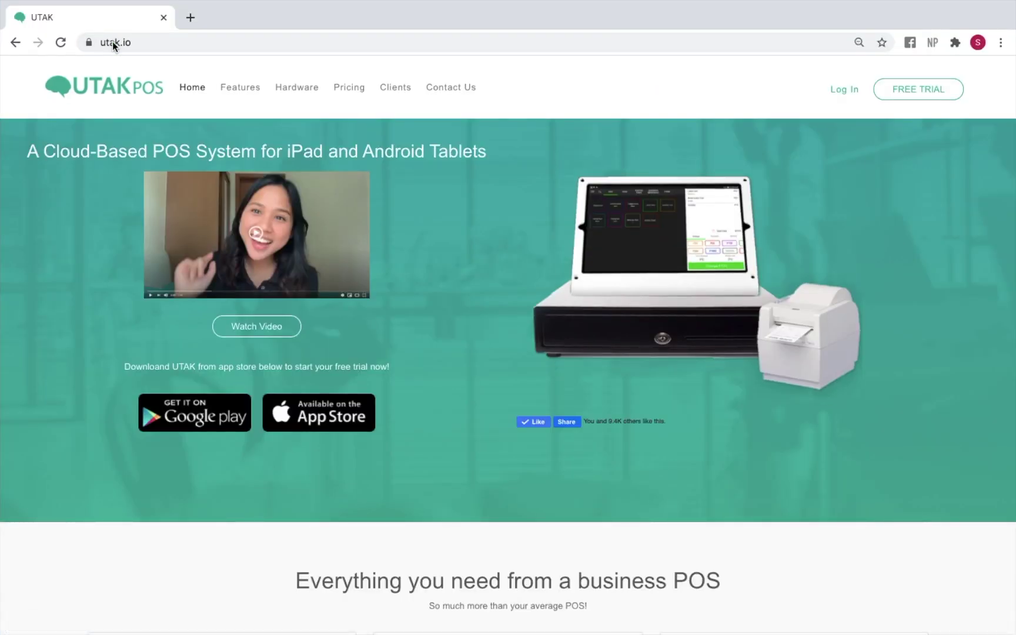
click(842, 92)
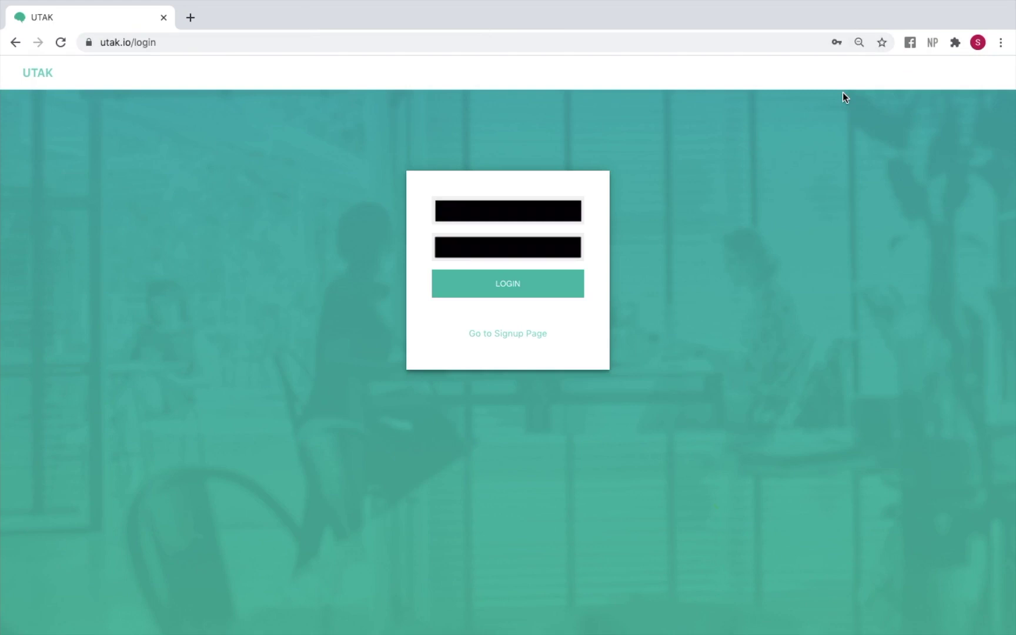
Step: Sign in and switch the dashboard's Peso Sales chart from daily to monthly totals
click(546, 295)
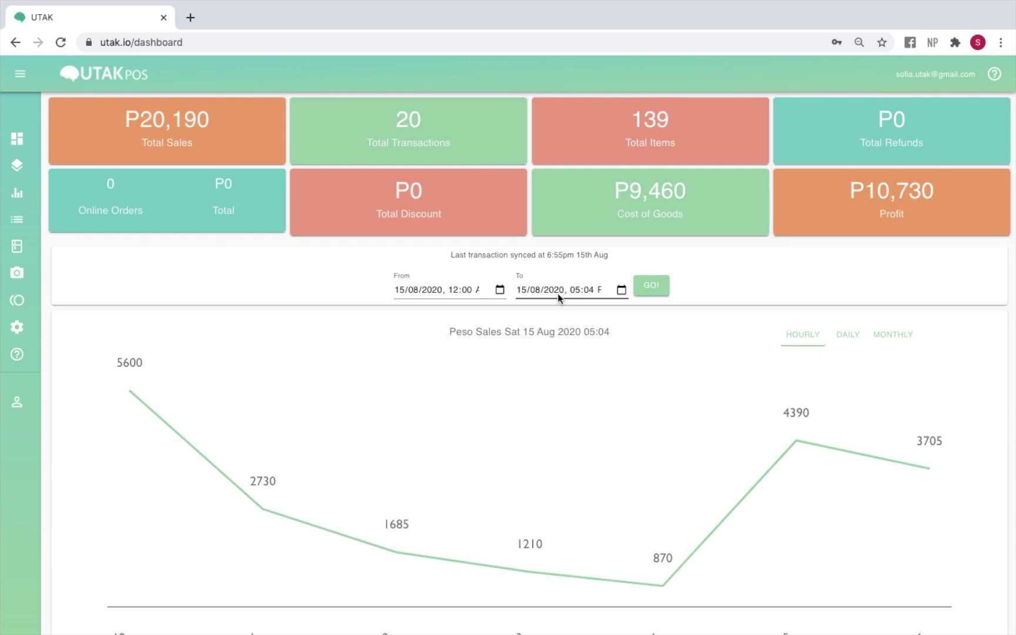
click(854, 334)
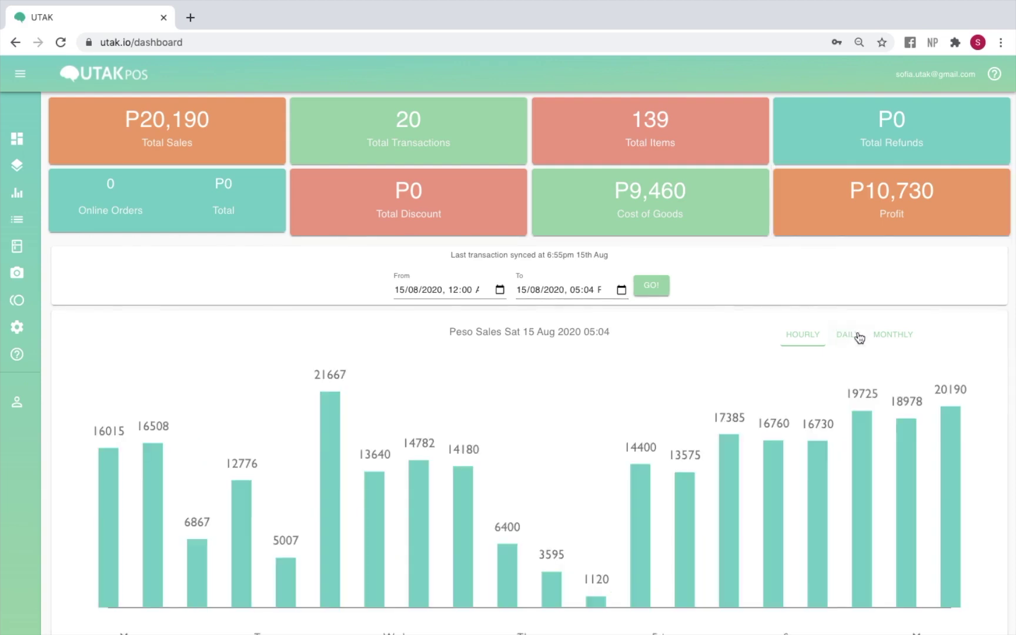
click(895, 337)
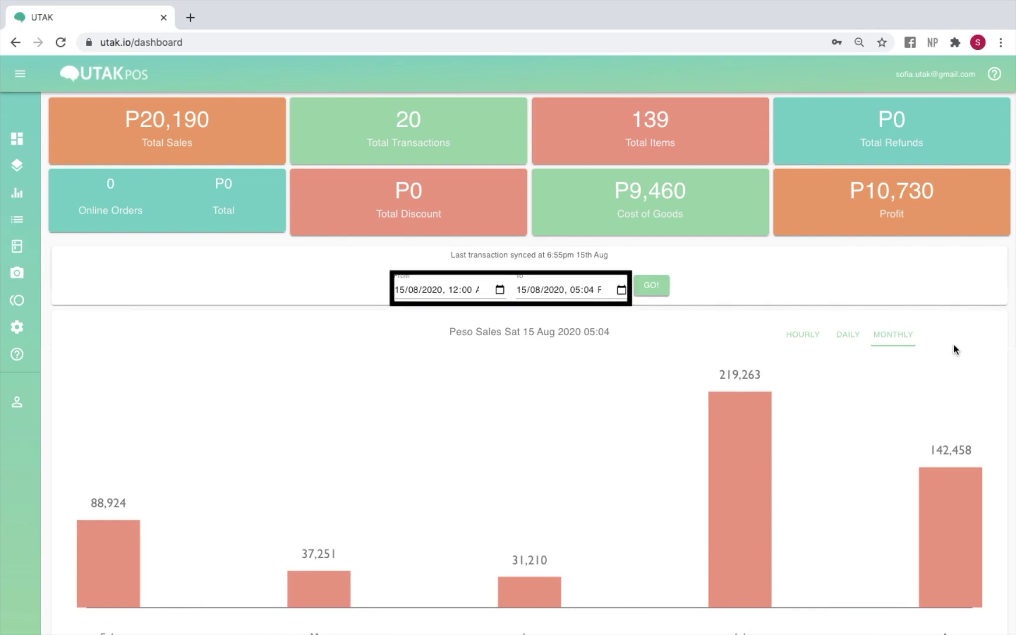
Step: Break the Peso Sales chart down by category, item, cashier and payment type
scroll(751, 287, down, 7)
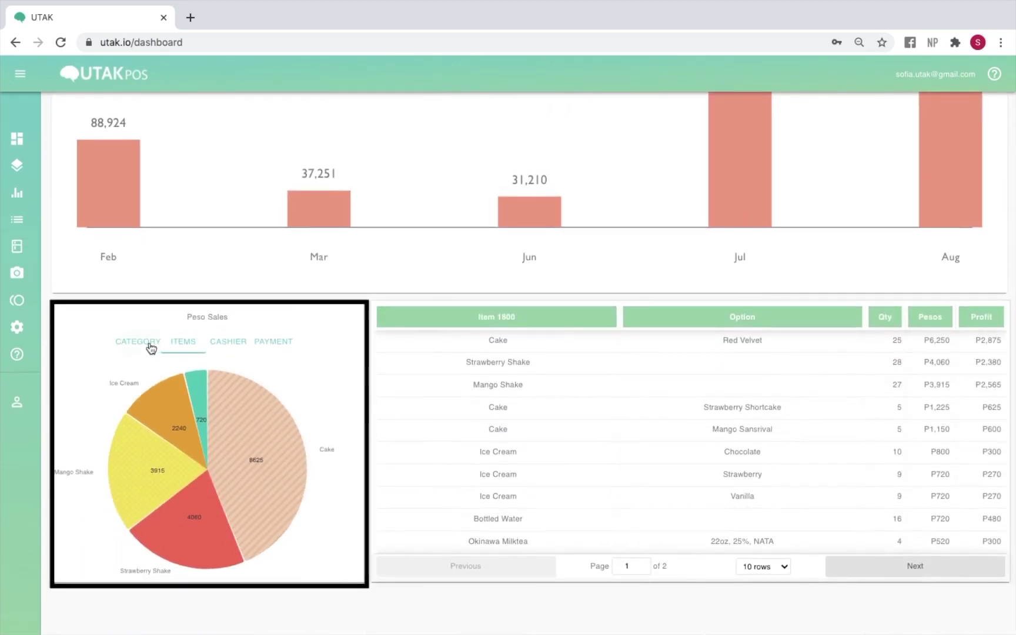
click(145, 344)
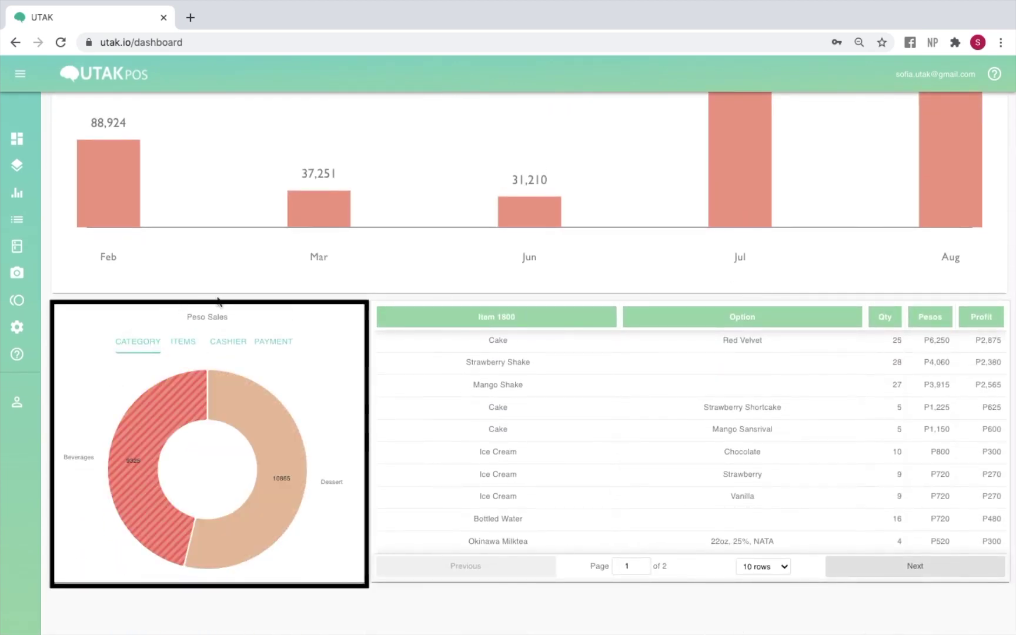
click(191, 344)
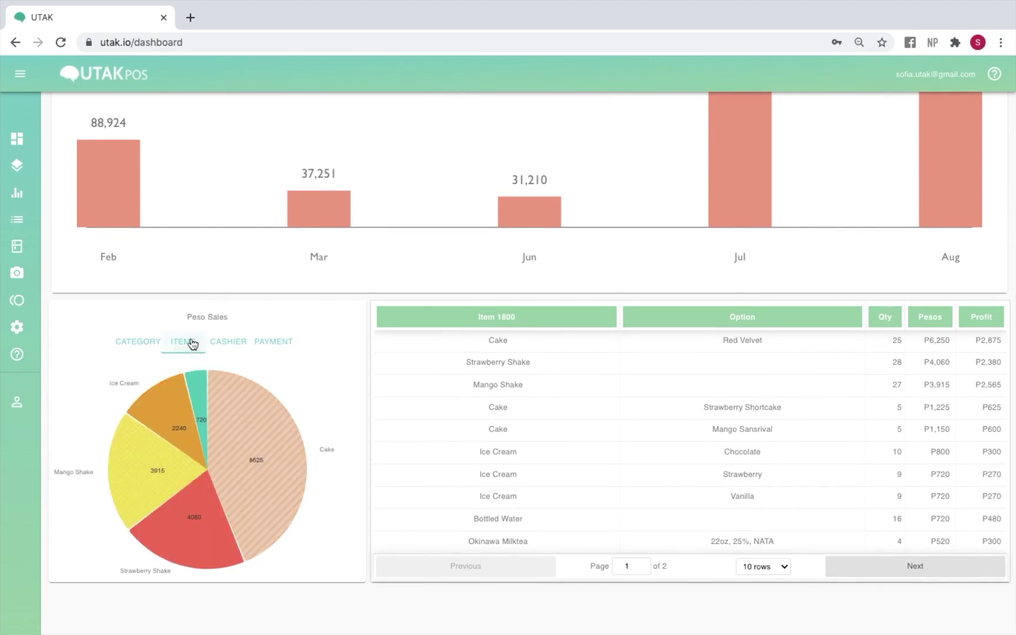
click(222, 347)
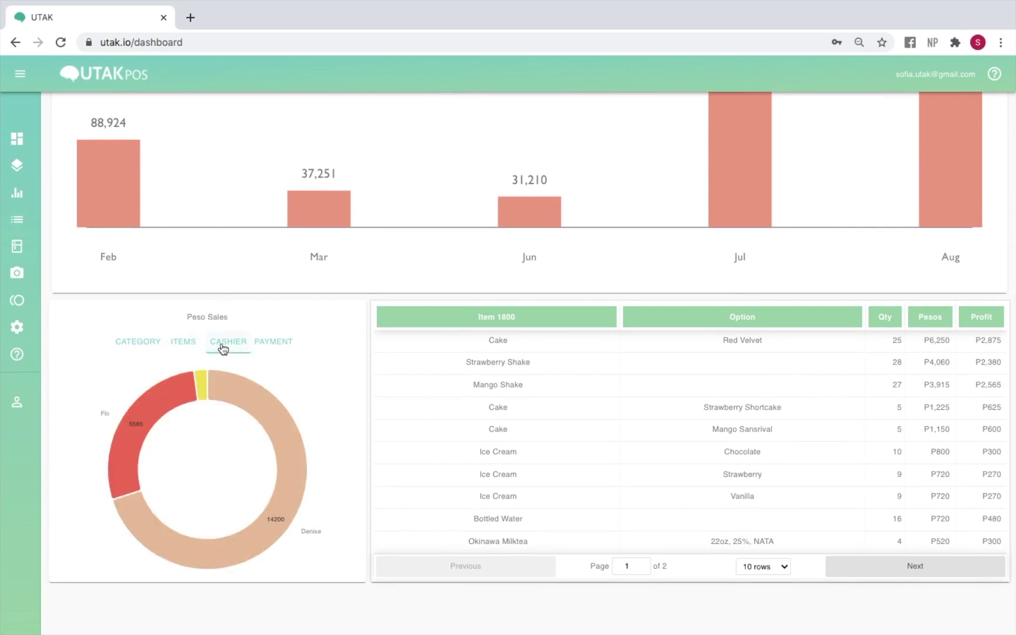
click(268, 352)
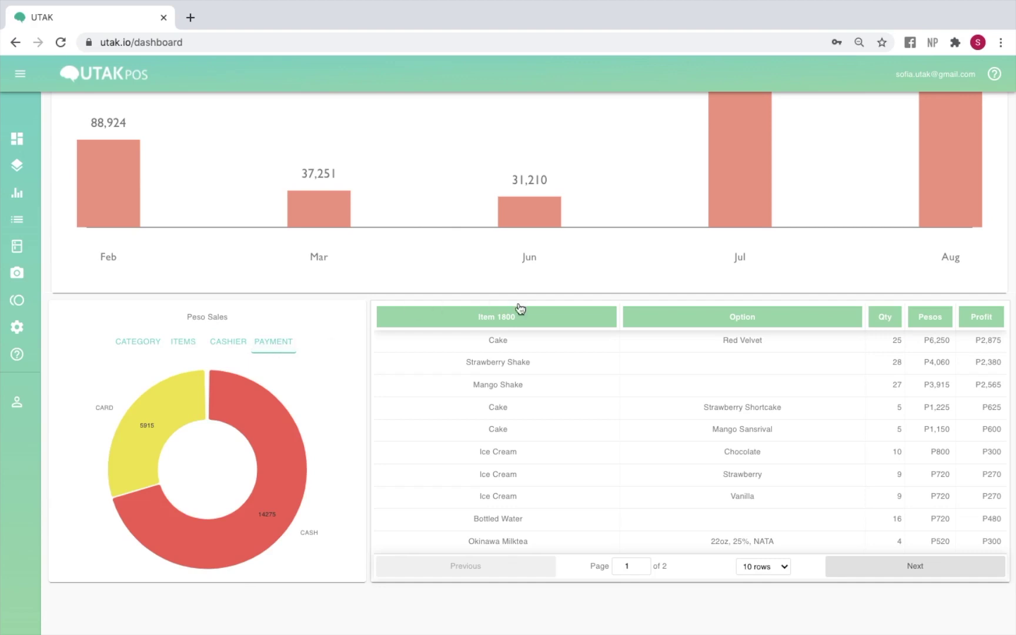
Step: Sort the item sales table by the Option column, toggling its order
click(665, 320)
click(665, 321)
click(665, 321)
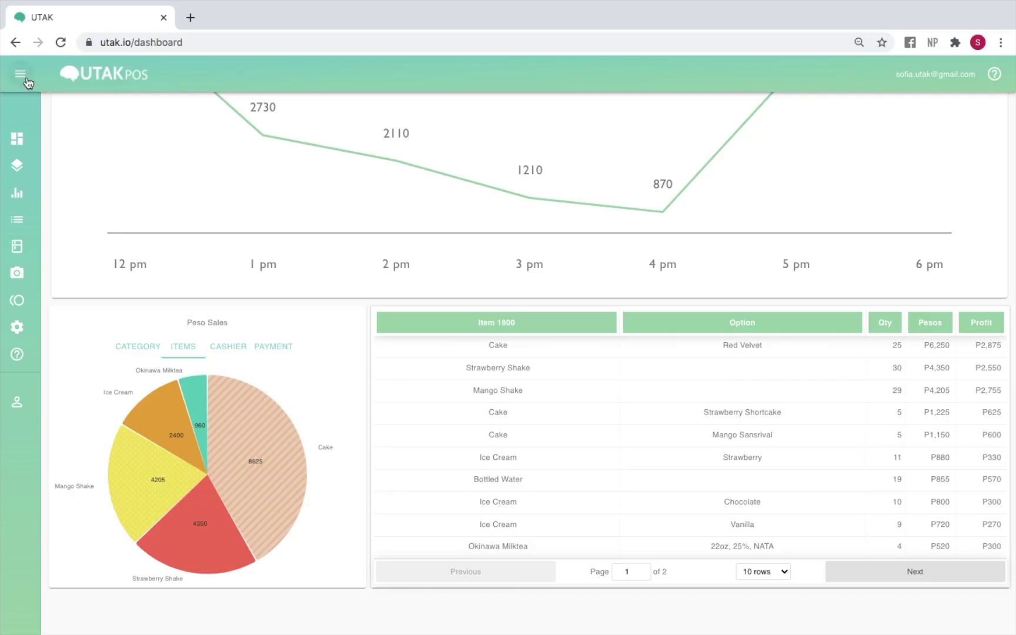
click(27, 77)
Step: Go to Transactions and list each sale with cashier, payment type, costs and profit
click(77, 165)
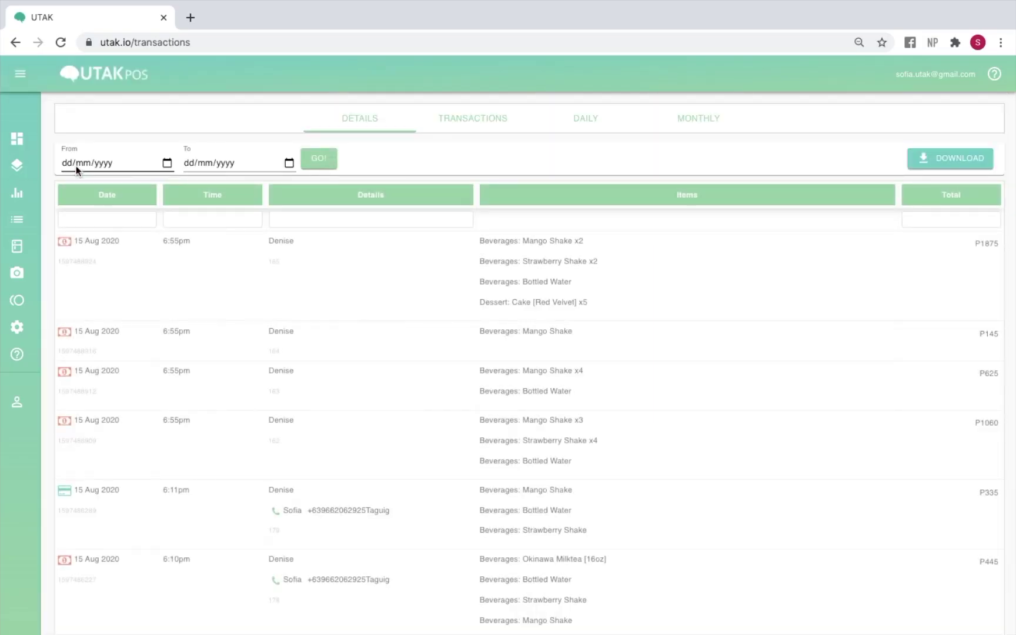
scroll(76, 166, down, 5)
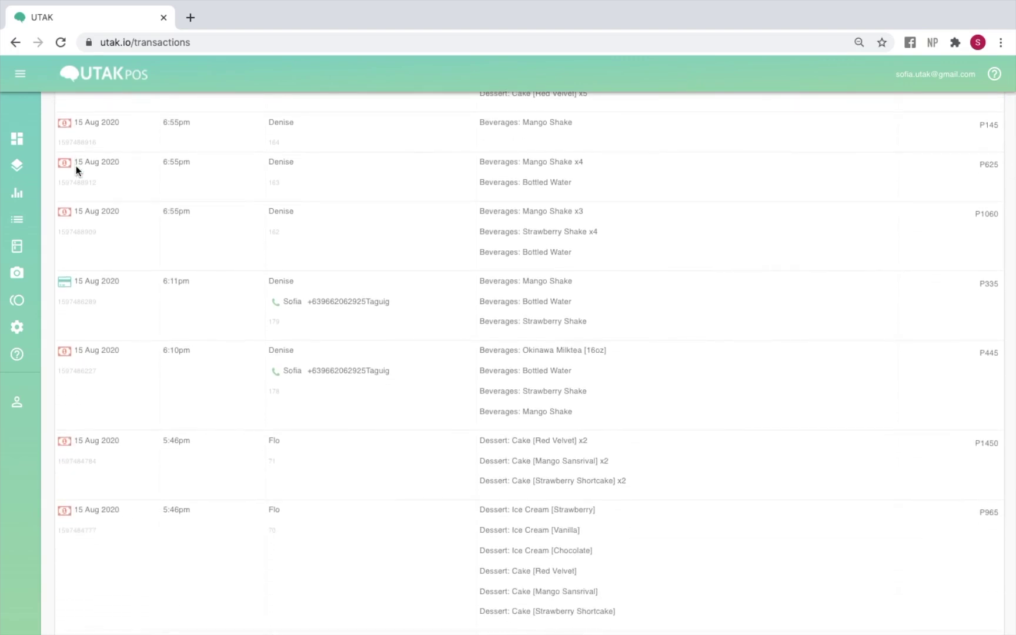
scroll(76, 166, up, 5)
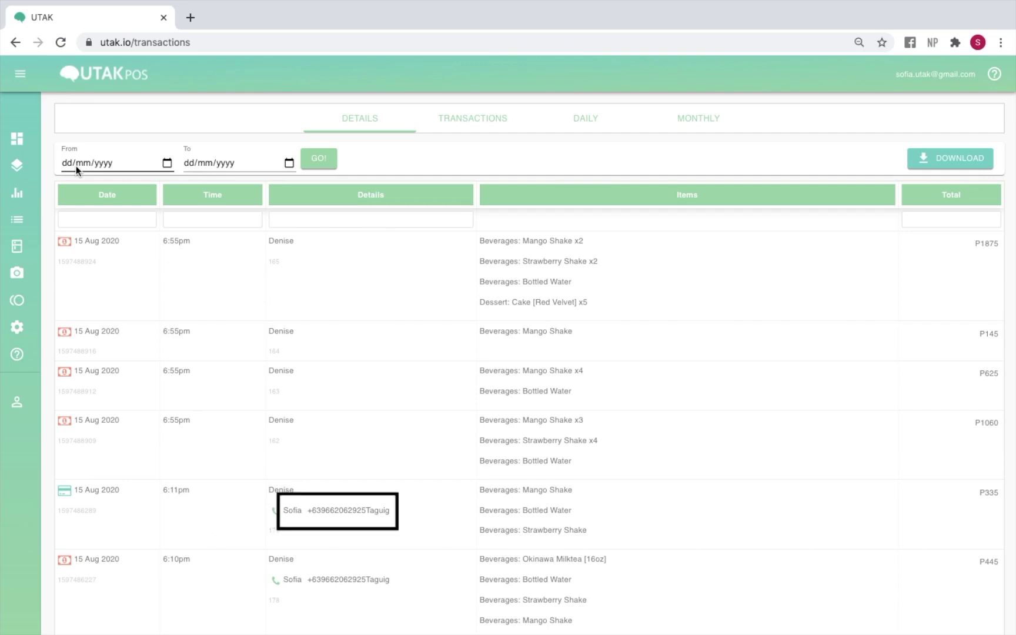
click(470, 117)
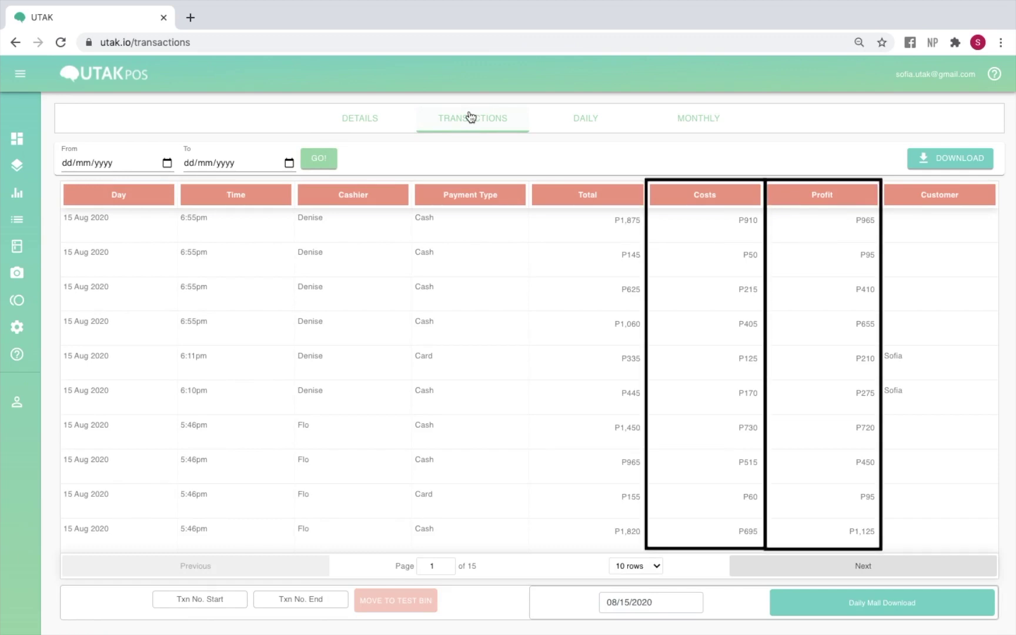
Step: Check the transaction totals per day and per month, then return to the Details list
click(601, 125)
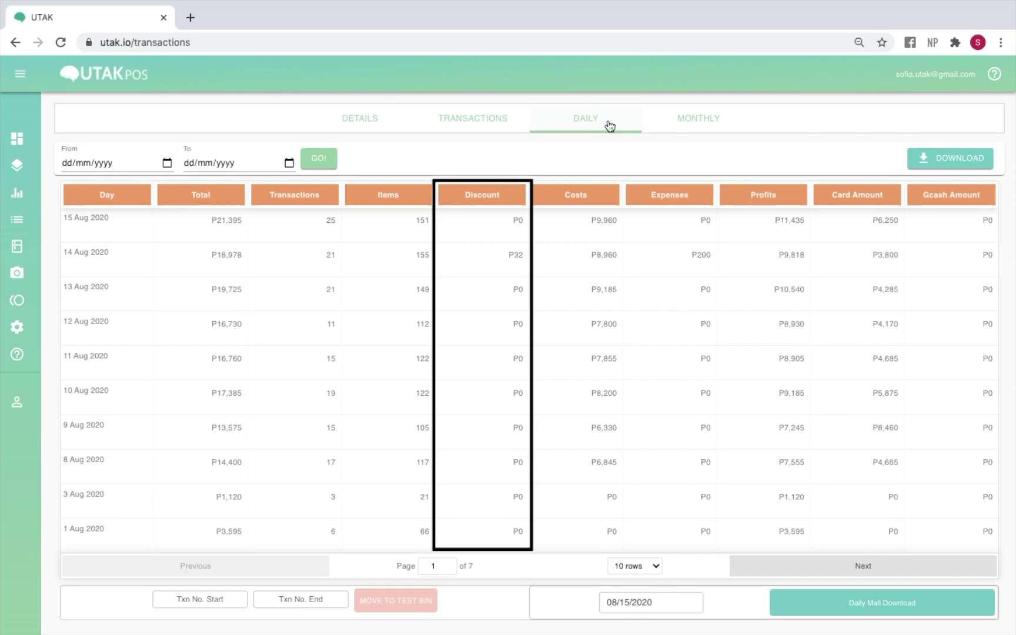
click(702, 123)
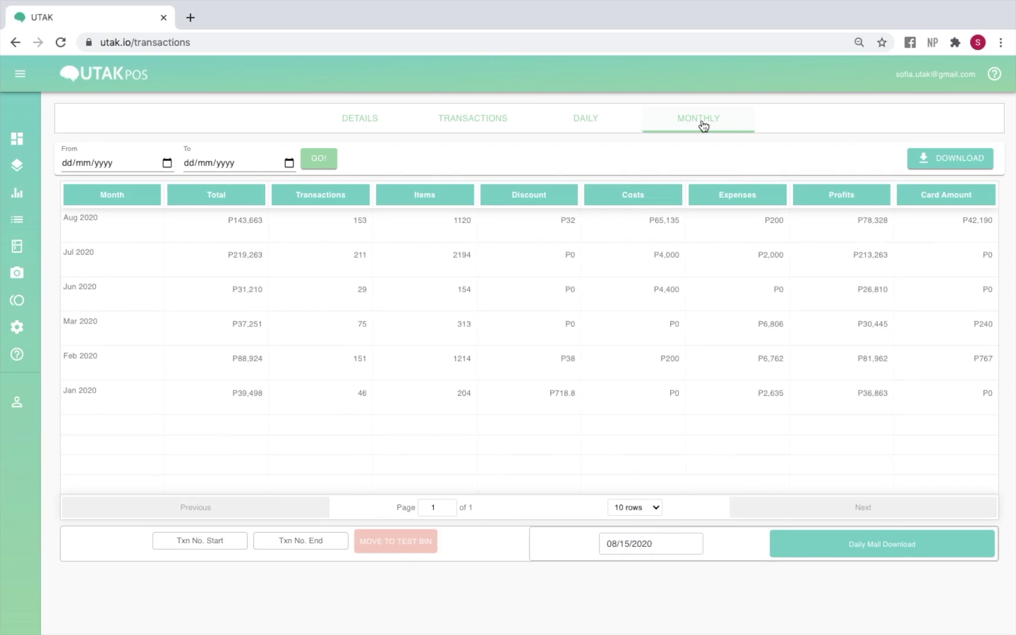
click(369, 118)
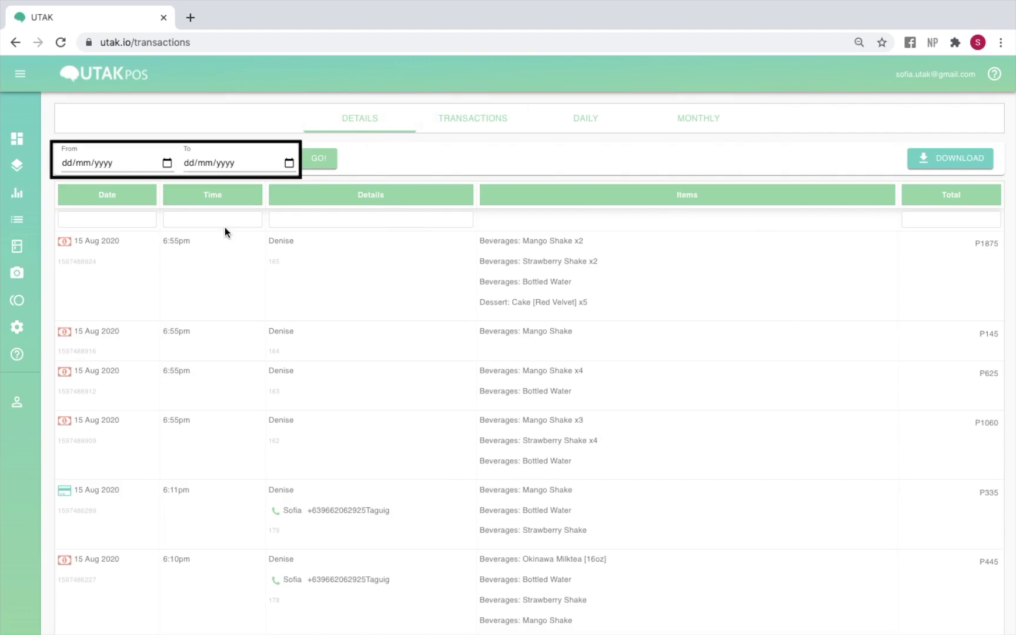
Step: Set the date range 01/04/2020 to 02/04/2020 and download the transaction details as CSV
click(66, 164)
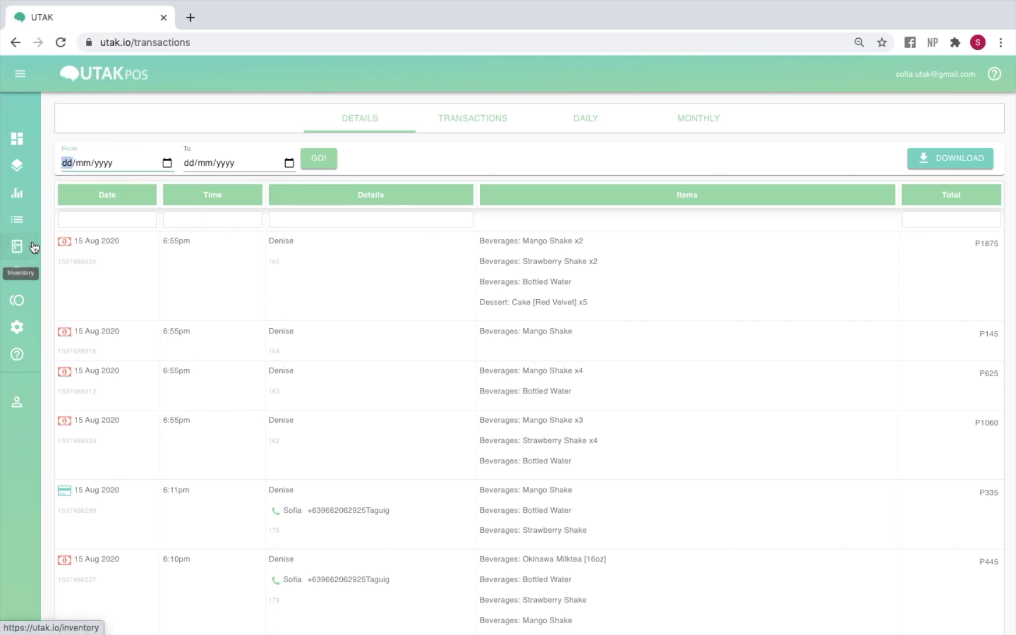
text(01/04/0020)
key(Tab)
text(02/04/)
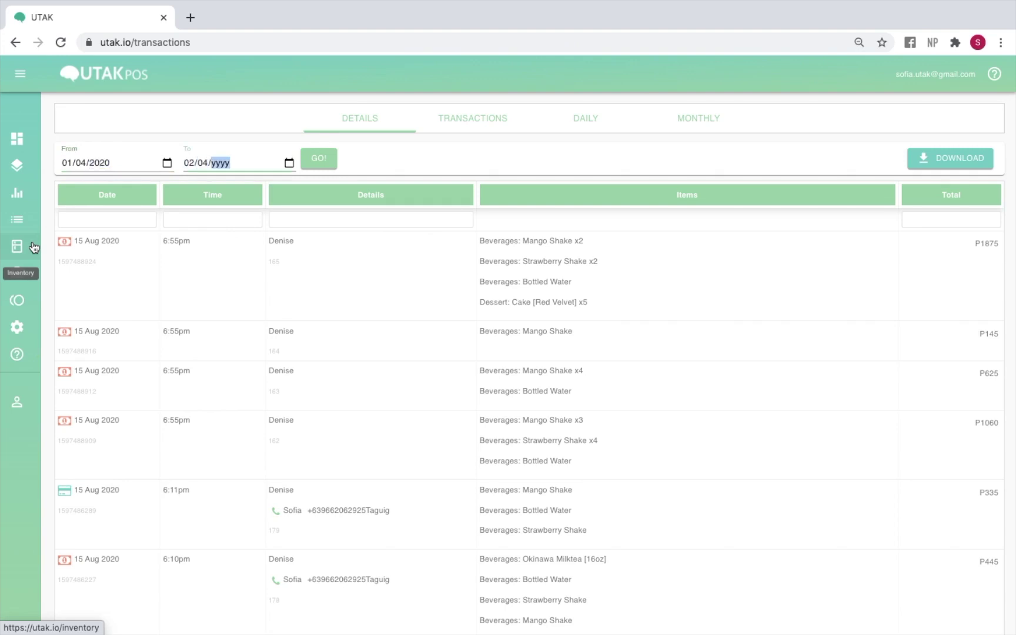
text(002020)
click(828, 159)
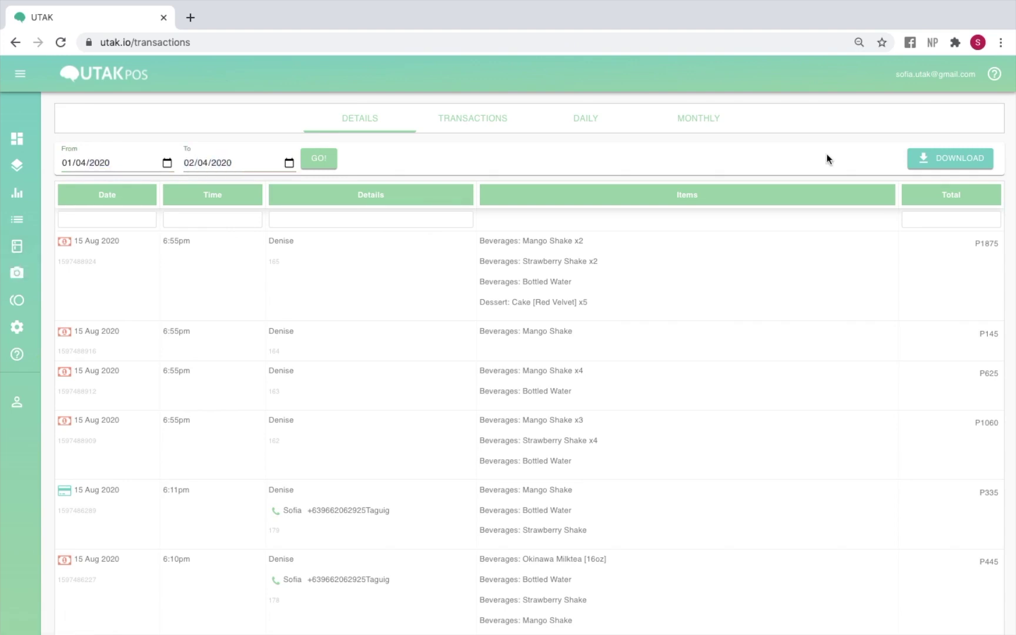
click(956, 159)
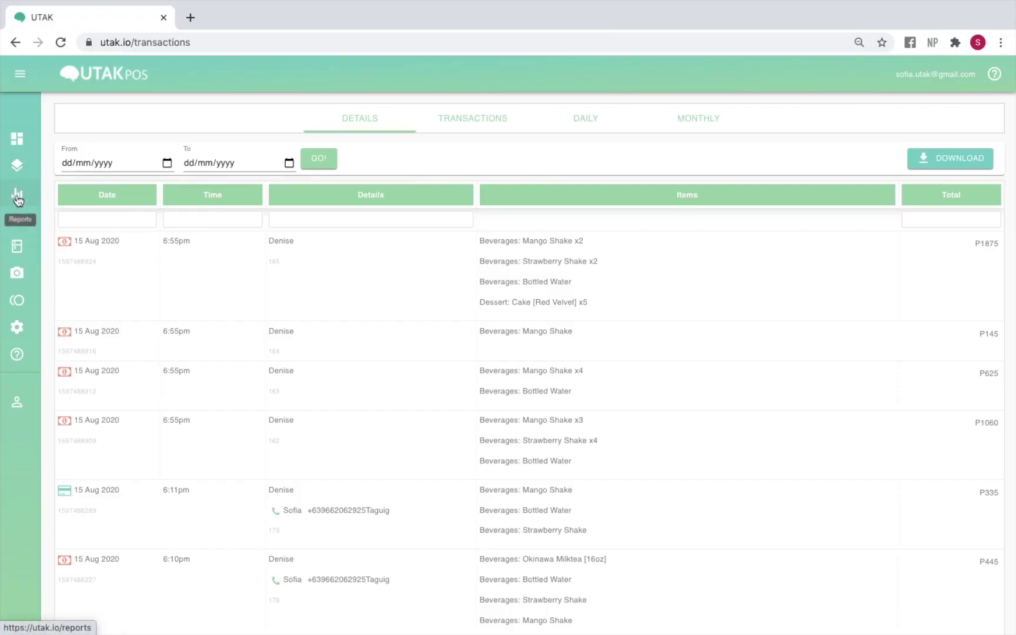
click(17, 197)
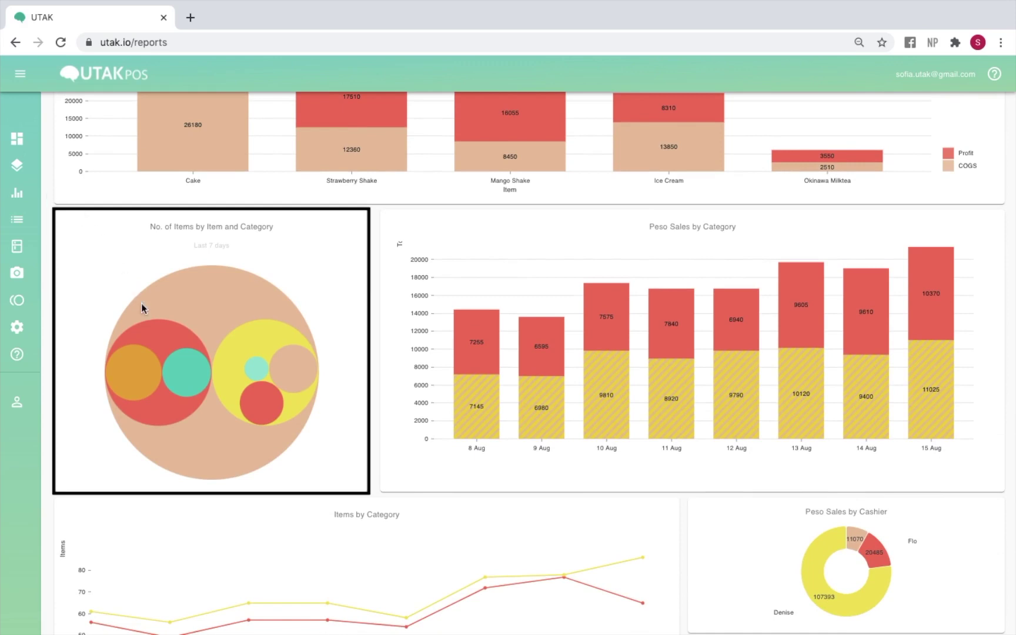
Step: Read the daily dessert and beverage values on the Peso Sales by Category chart
mouse_move(154, 338)
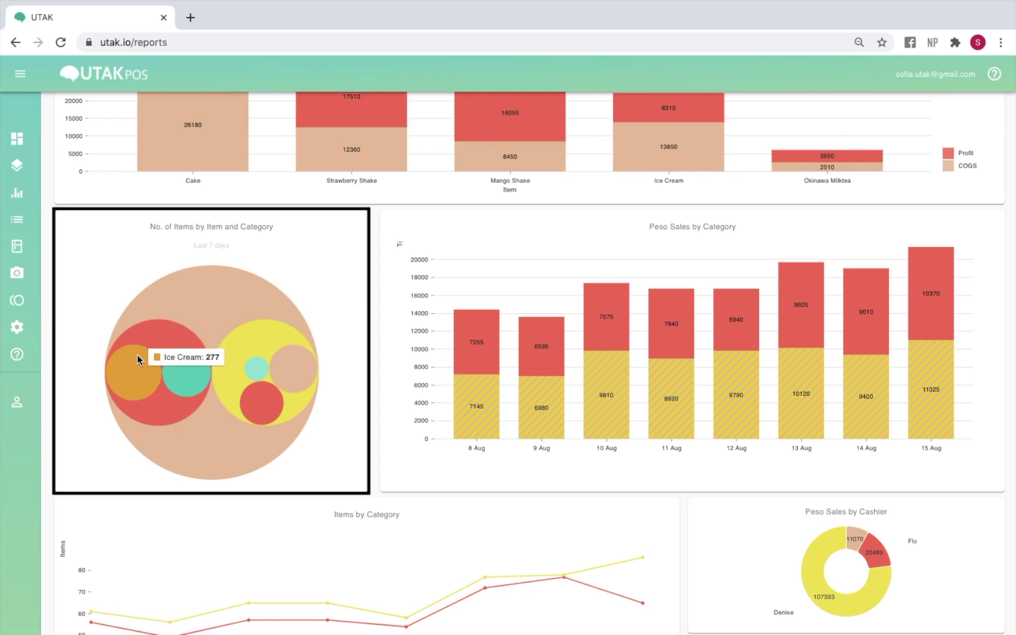
mouse_move(175, 368)
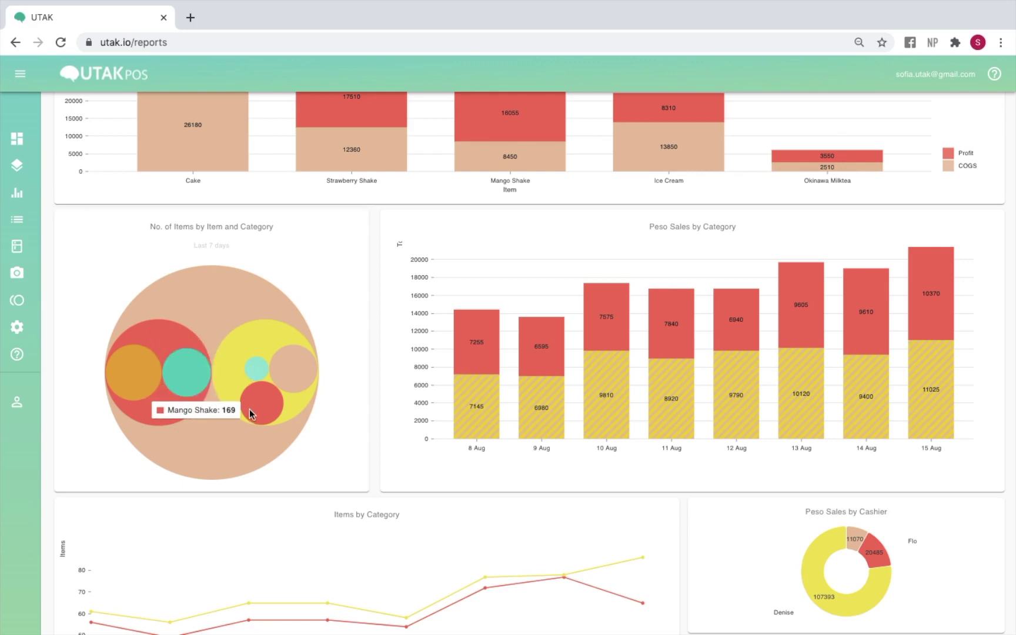
mouse_move(227, 397)
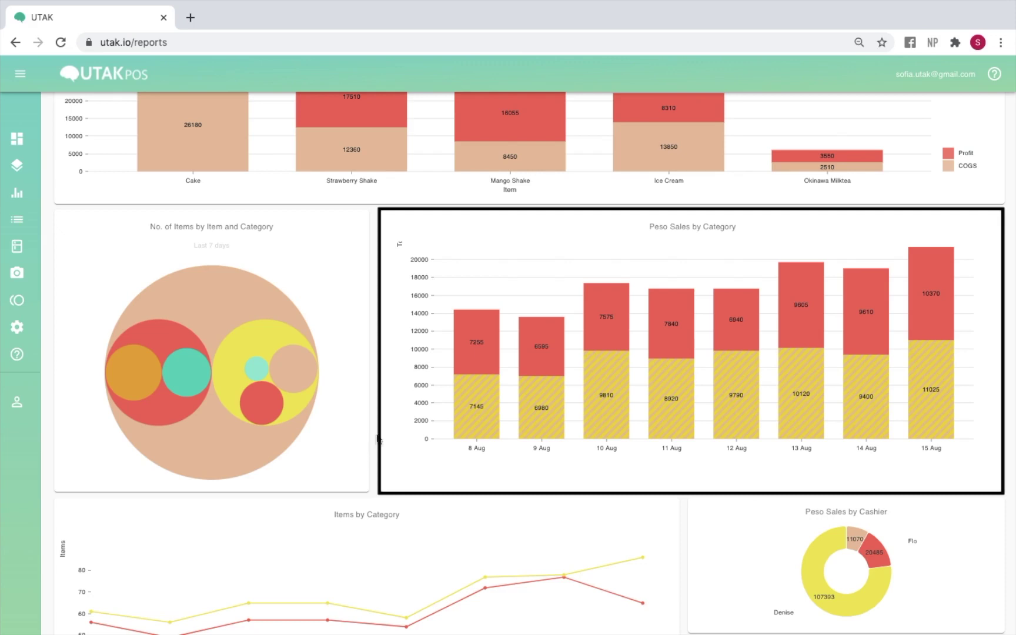
mouse_move(476, 398)
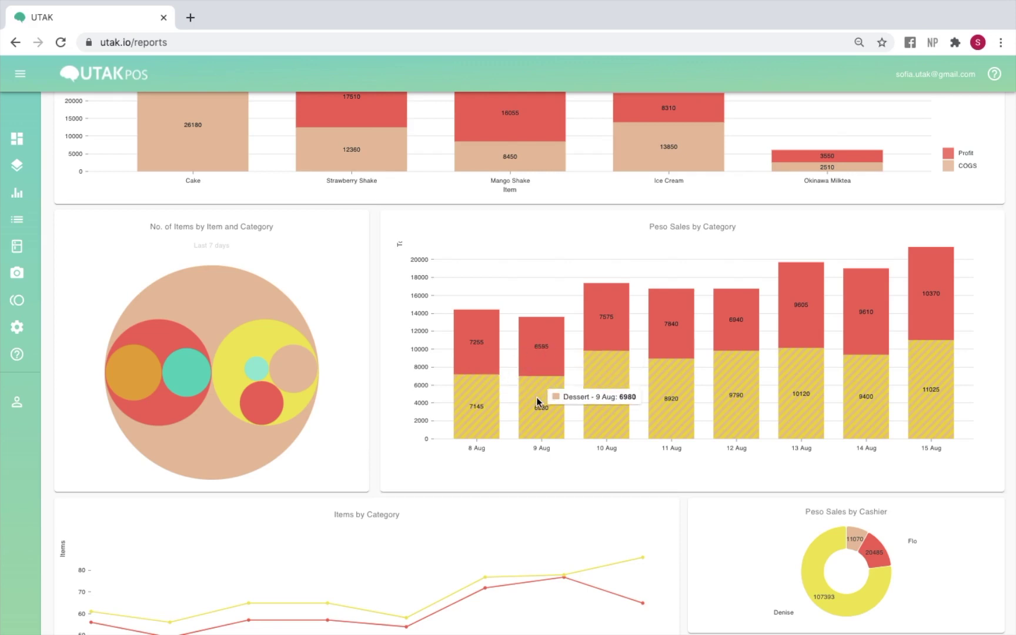
scroll(563, 467, down, 5)
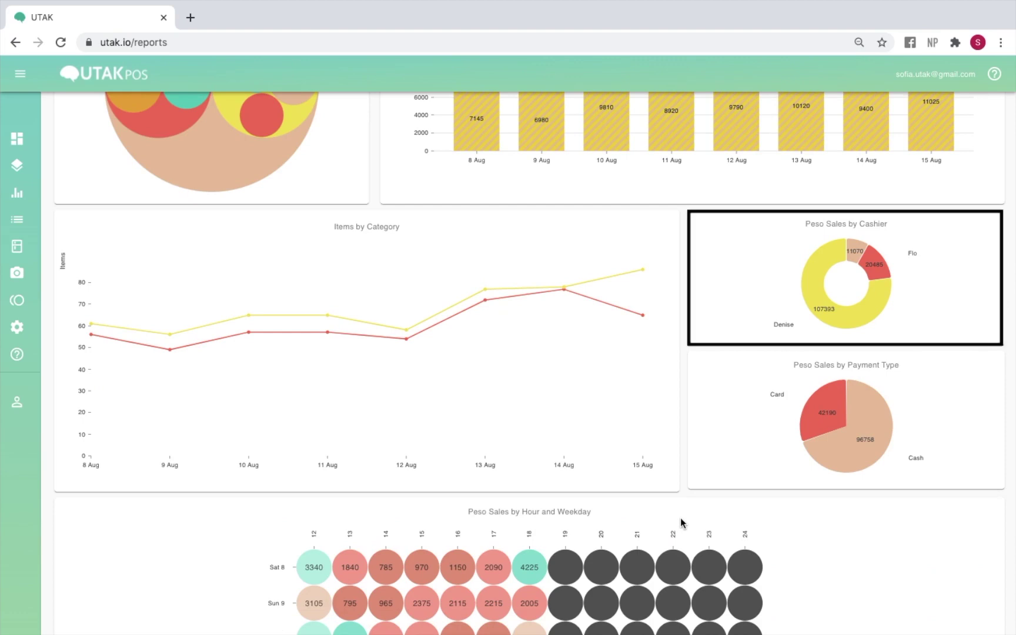
Step: Scroll through the cashier, payment-type and hour/weekday charts, then jump back to the top
scroll(681, 524, down, 4)
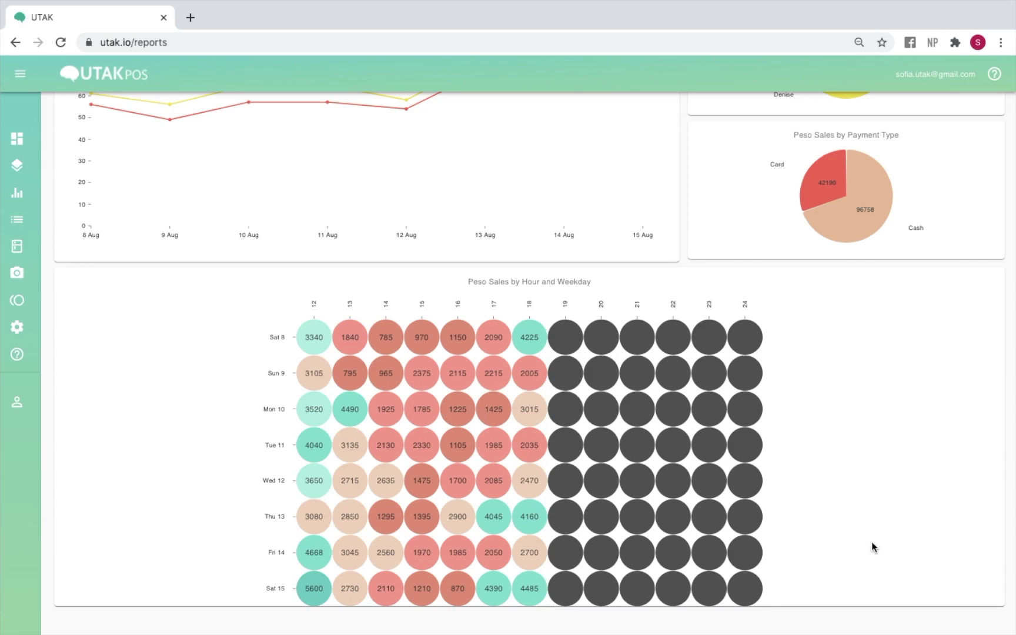
key(Home)
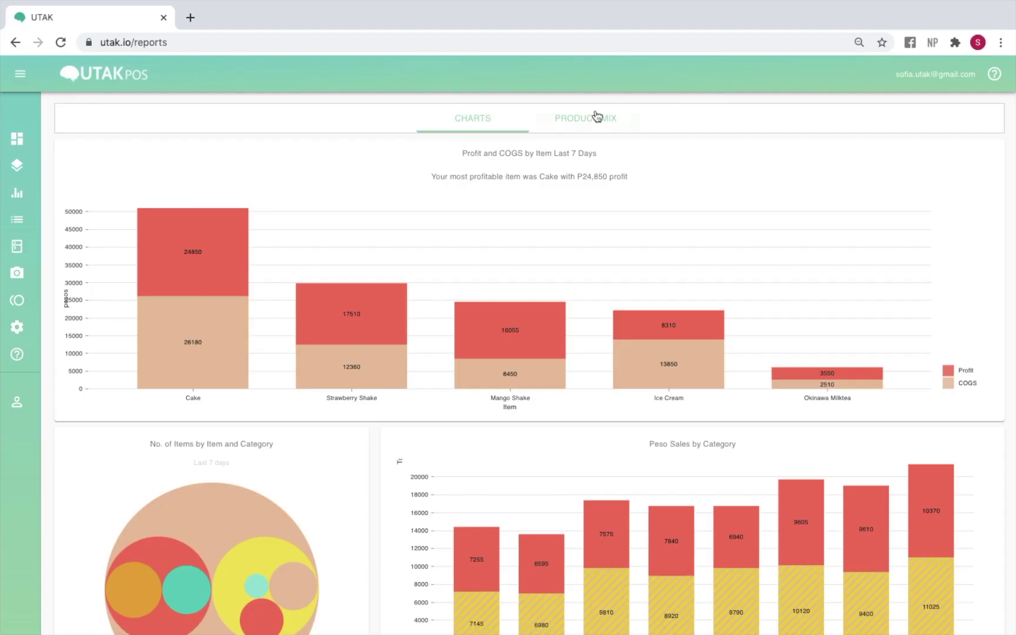
Step: Export today's Product Mix breakdown as a ProdMix CSV and open the downloaded file
click(596, 116)
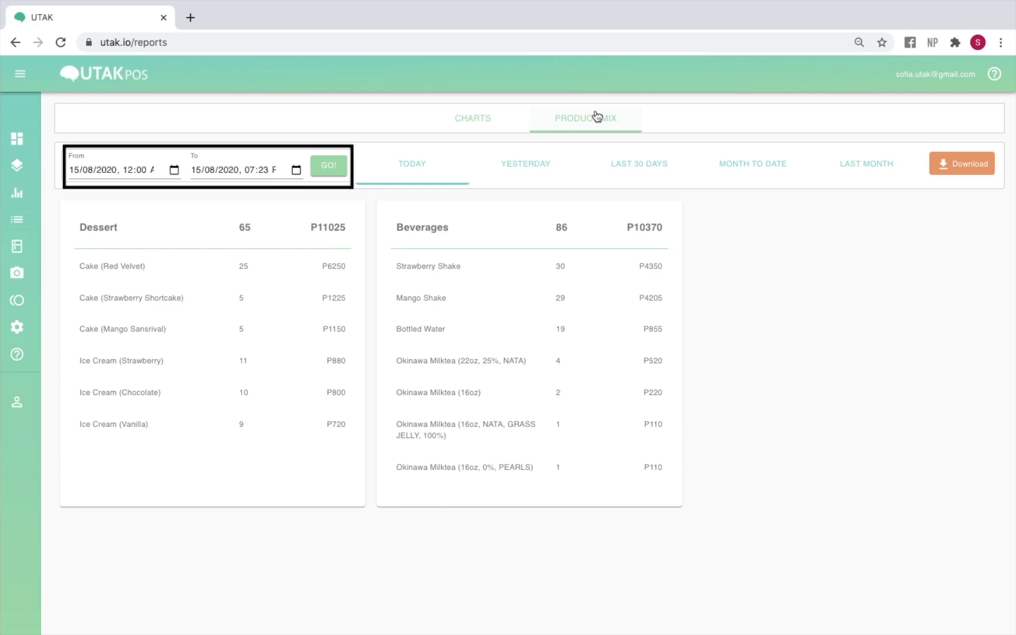
click(973, 165)
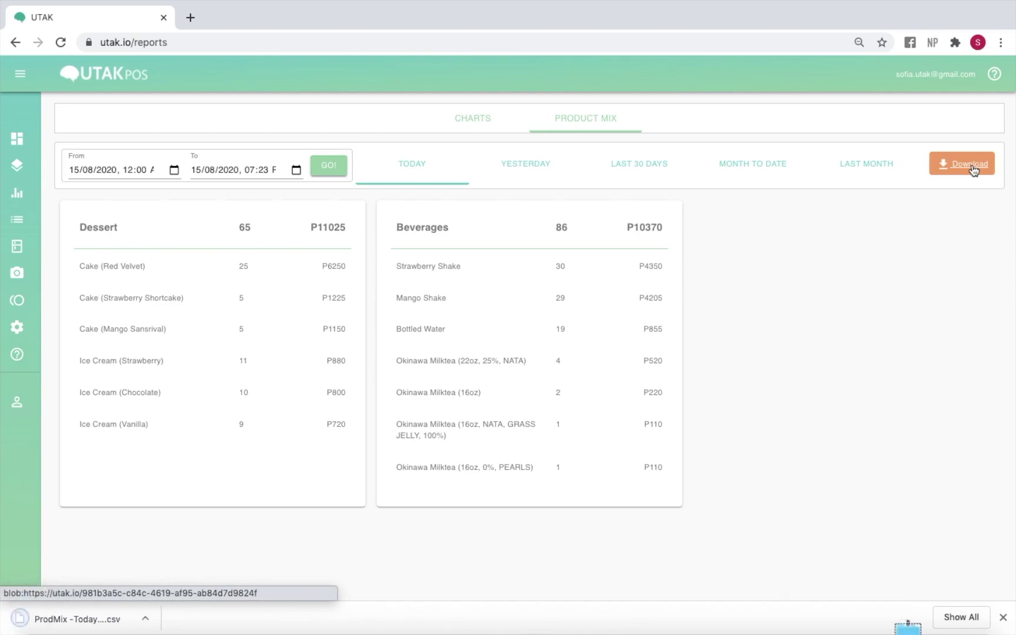
click(64, 619)
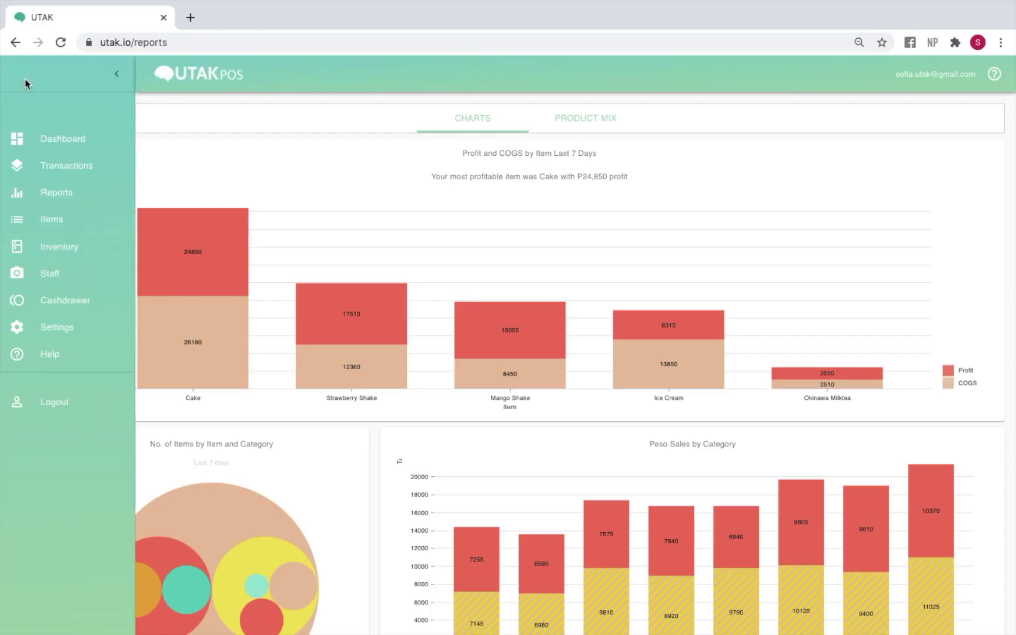
Step: Go to the Items page and show the Beverages and Dessert item cards
click(75, 217)
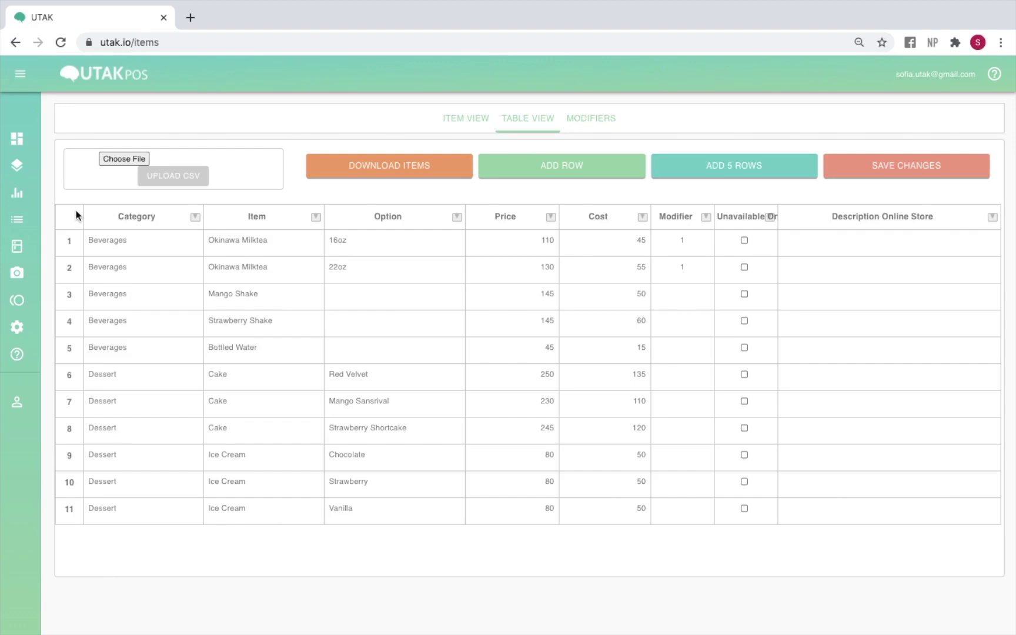
click(450, 120)
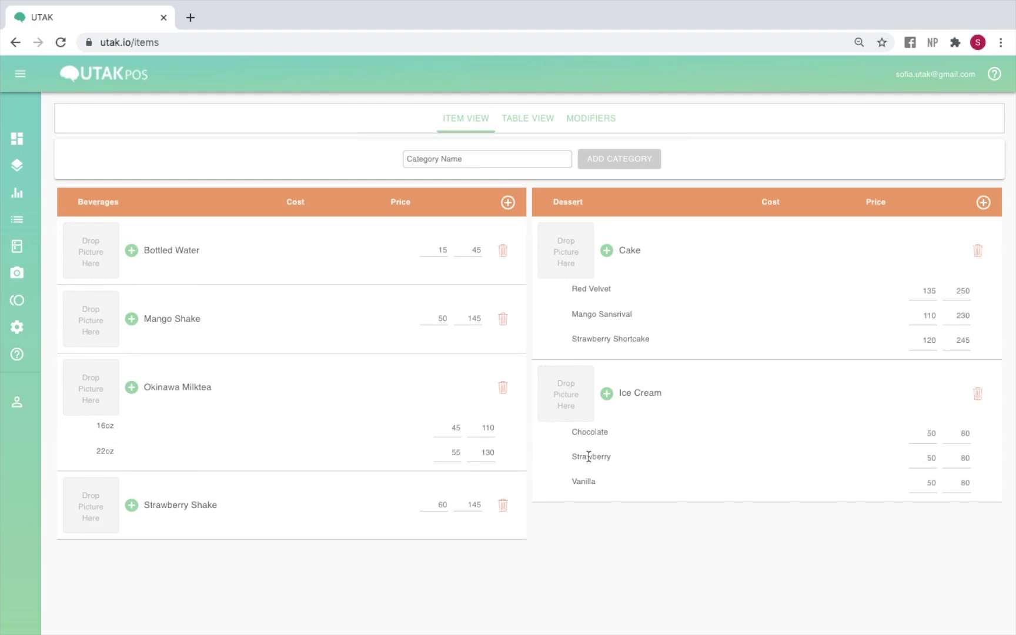
Step: Add a Softdrinks item to Beverages with price 45 and cost 20
click(508, 203)
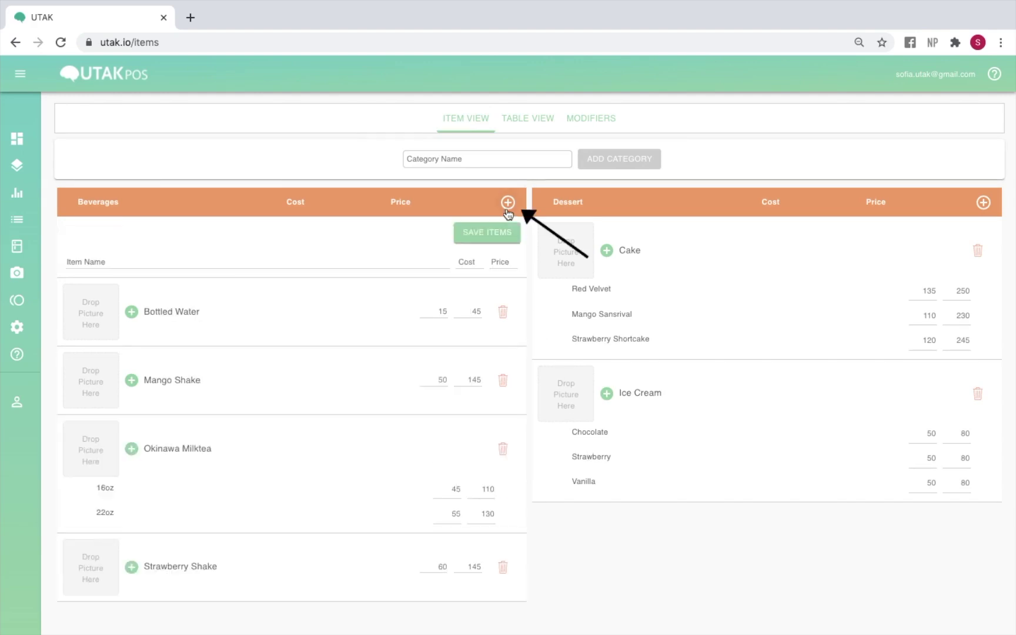
click(327, 258)
text(Softdrinks)
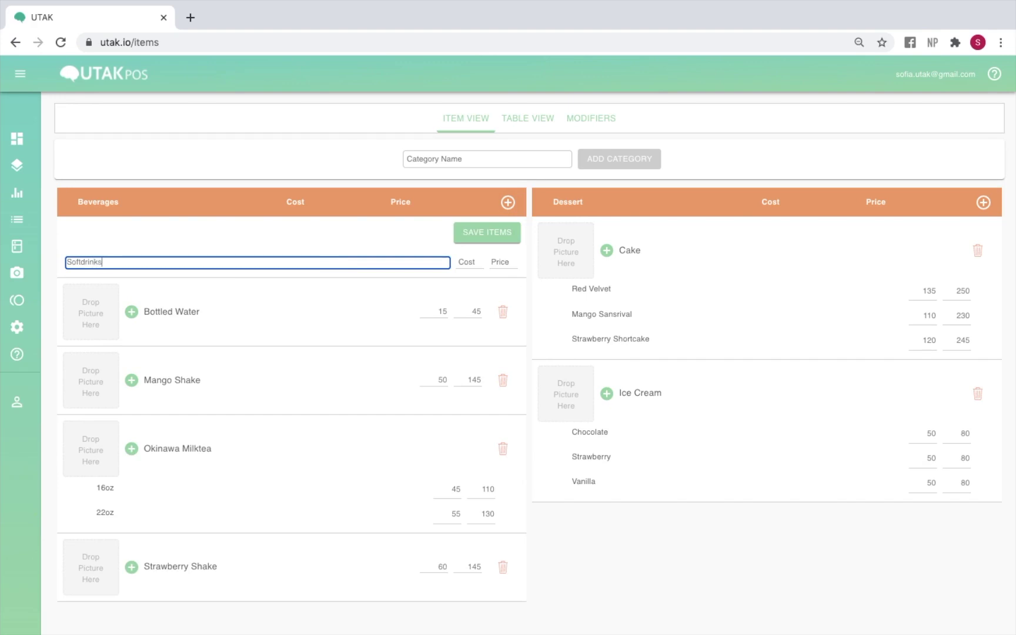
key(Tab)
key(Tab)
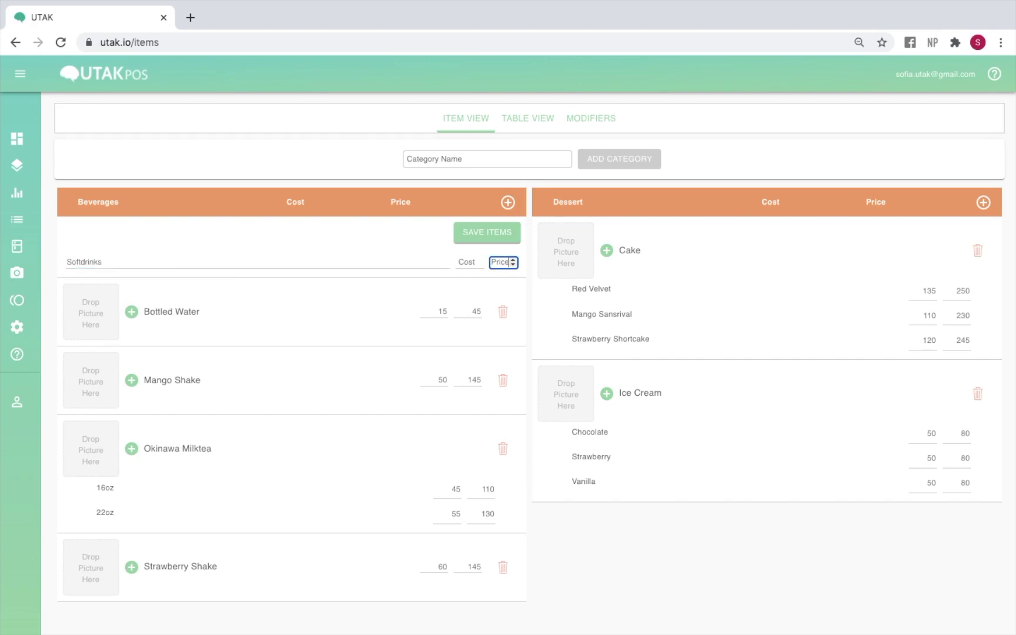
text(45)
click(473, 262)
text(20)
click(509, 238)
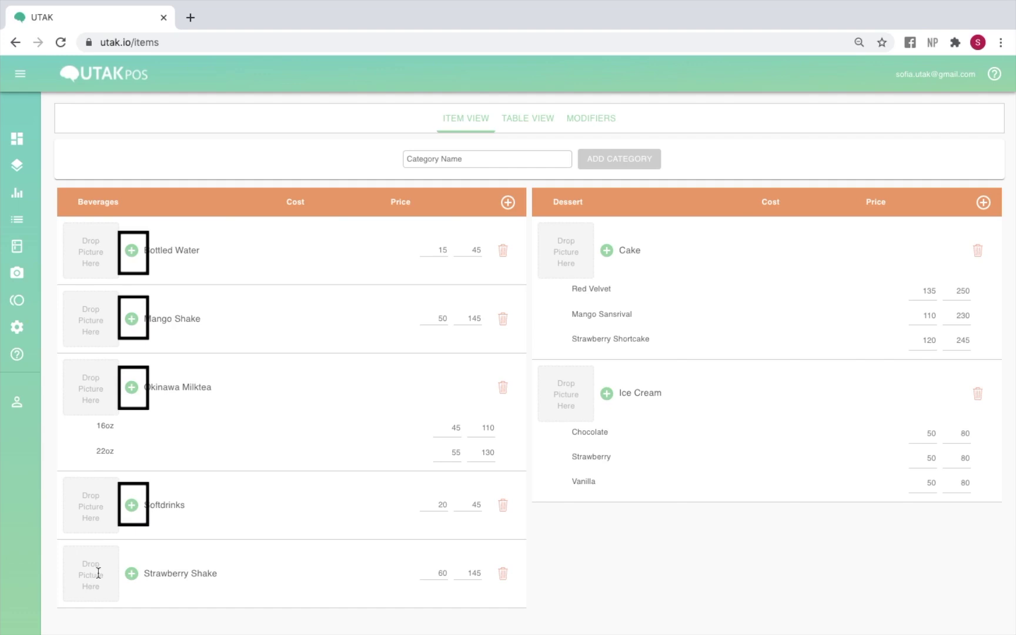
Step: Add a Coke option to Softdrinks with cost 30 and price 45
click(132, 505)
scroll(228, 501, down, 1)
click(229, 500)
text(Coke)
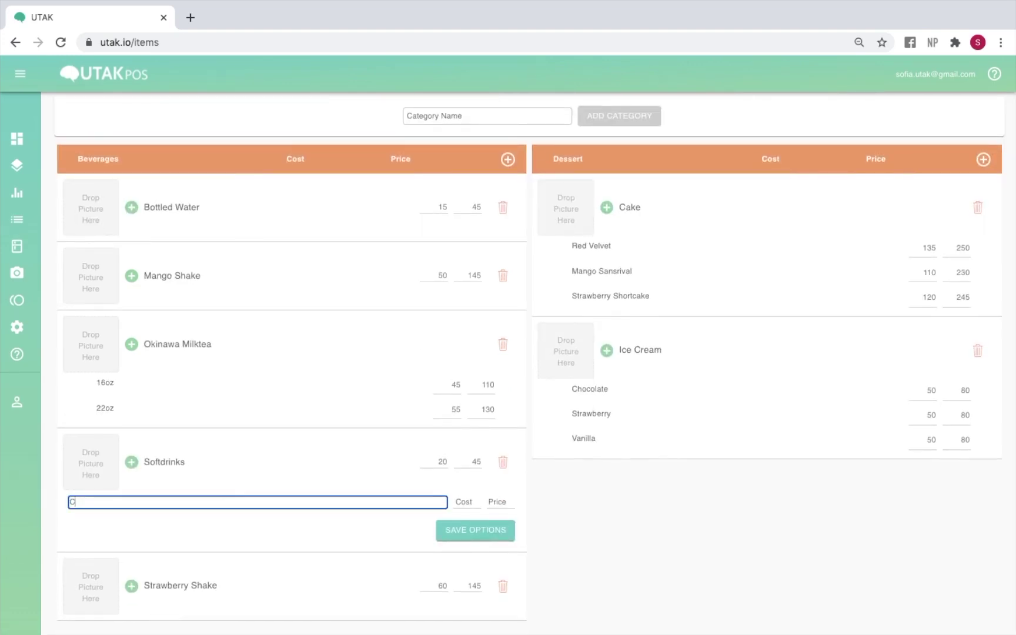
key(Tab)
text(30)
key(Tab)
text(45)
click(464, 531)
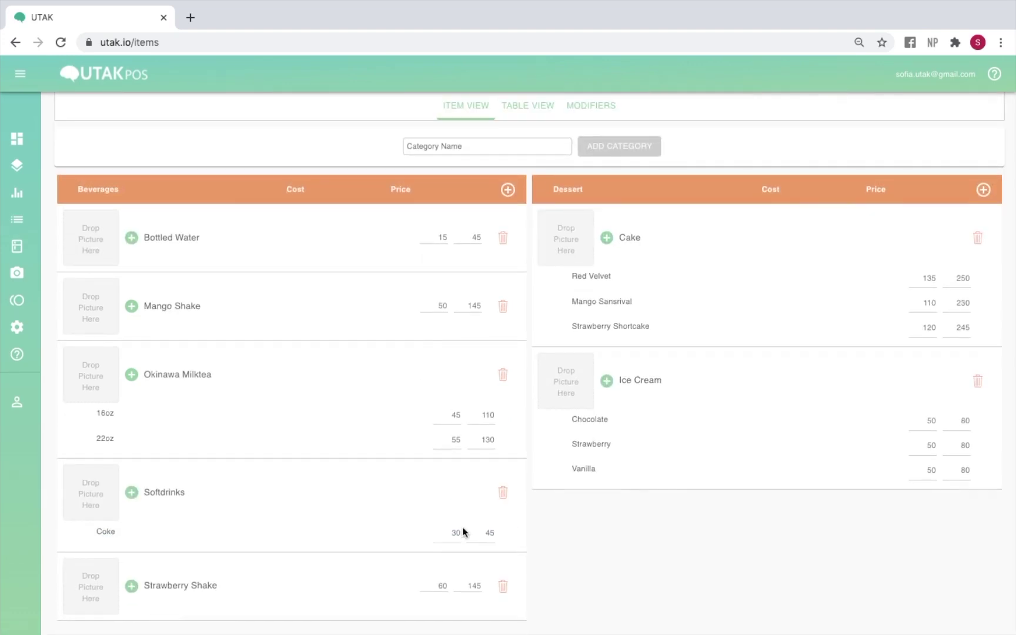
Step: Add a Sprite option to Softdrinks priced at 45
click(131, 492)
click(154, 556)
text(Sprite)
key(Tab)
text(32)
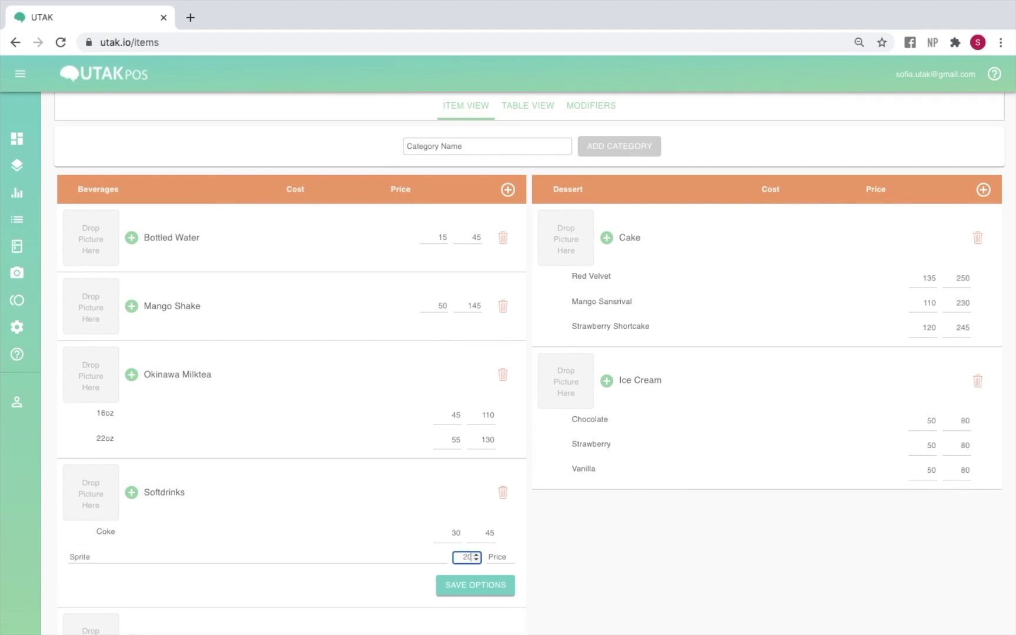
key(Tab)
text(45)
click(470, 588)
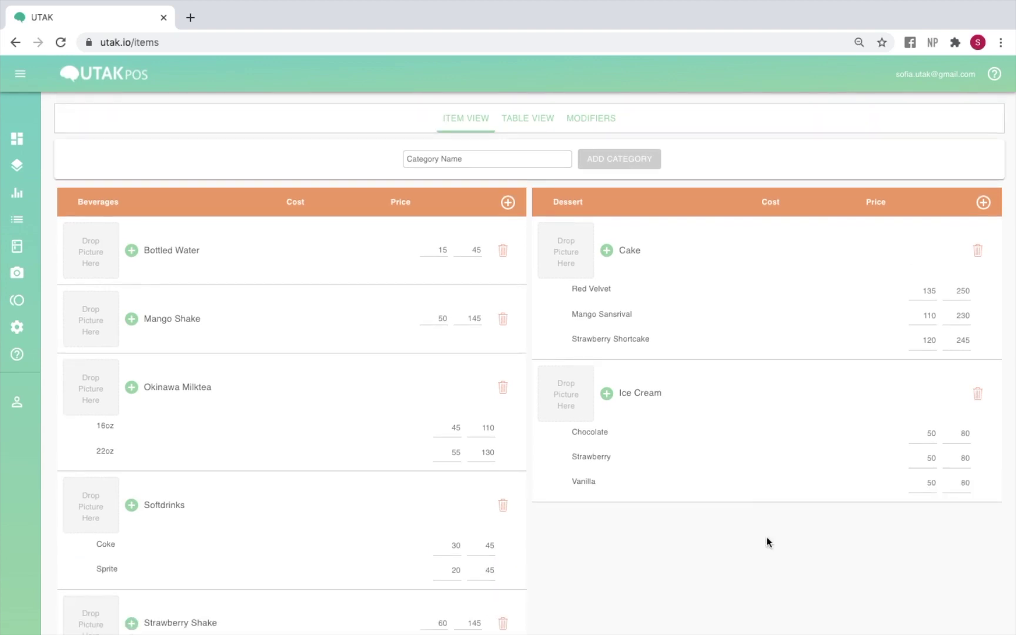
click(504, 122)
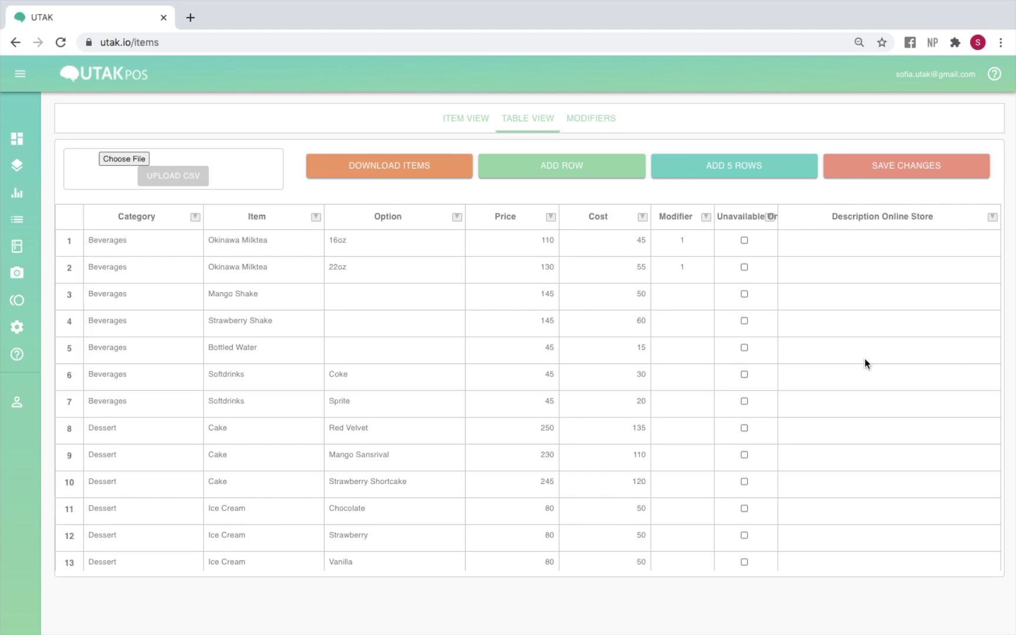
Step: Add a Beverages row for Okinawa Milktea 12Oz with price 100, cost 45, modifier 1
click(175, 248)
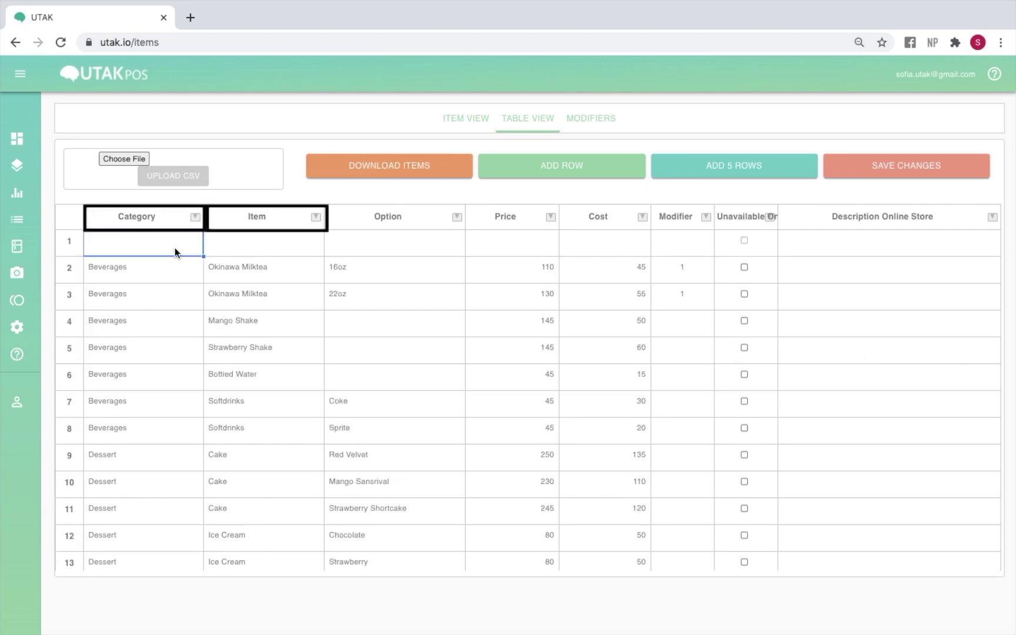
text(Beverages)
key(Tab)
text(Okinawa Milktea)
key(Tab)
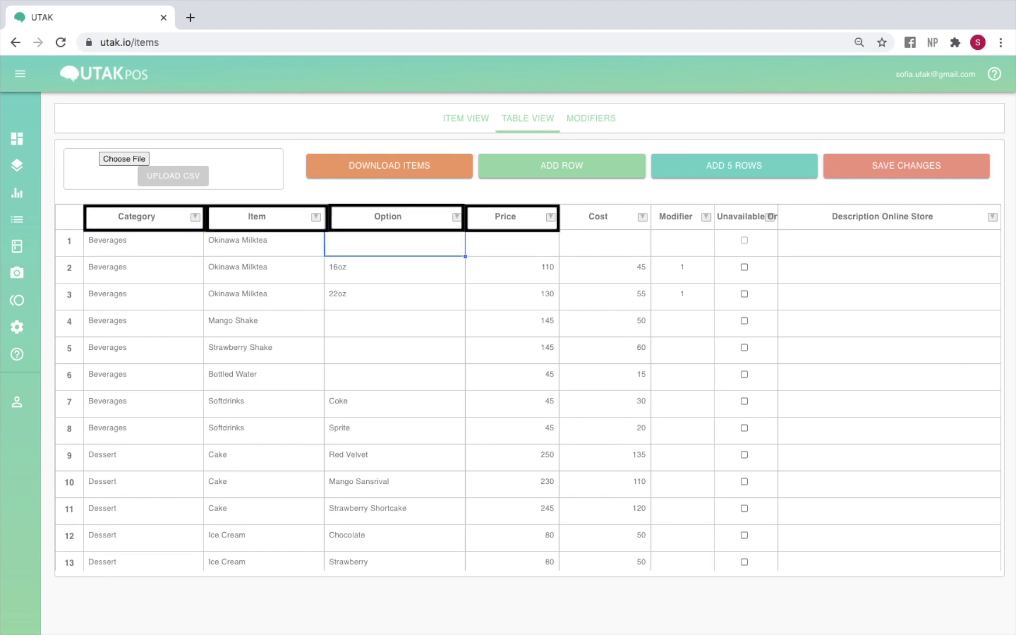
text(12Oz)
key(Tab)
text(100)
key(Tab)
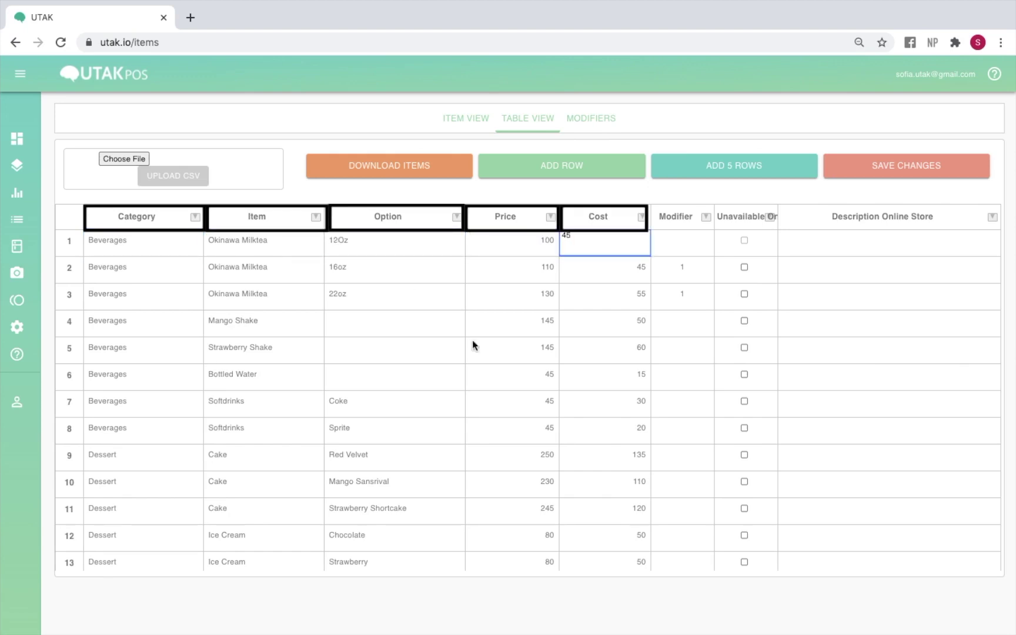
text(45)
key(Tab)
text(1)
click(920, 336)
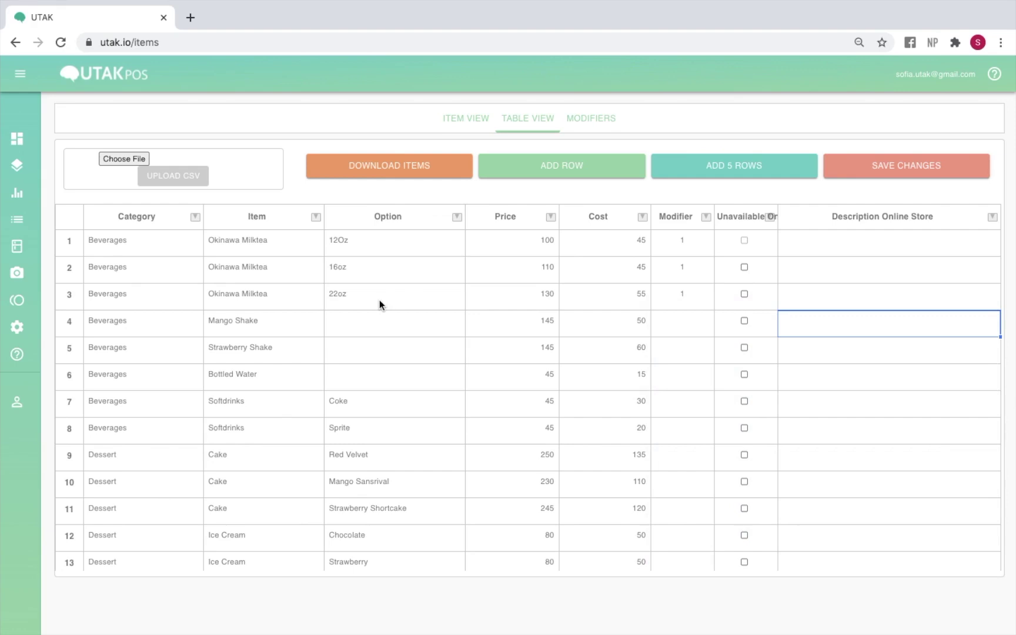
Step: Insert a row below 22oz Okinawa Milktea and copy Beverages and Okinawa Milktea into it
click(349, 297)
right_click(349, 297)
click(369, 324)
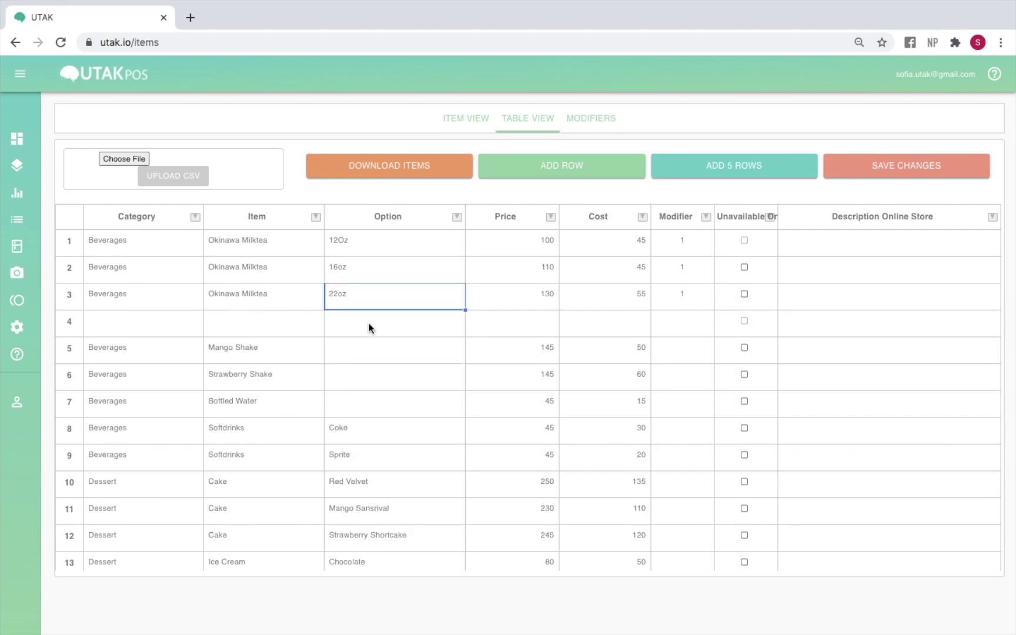
click(140, 303)
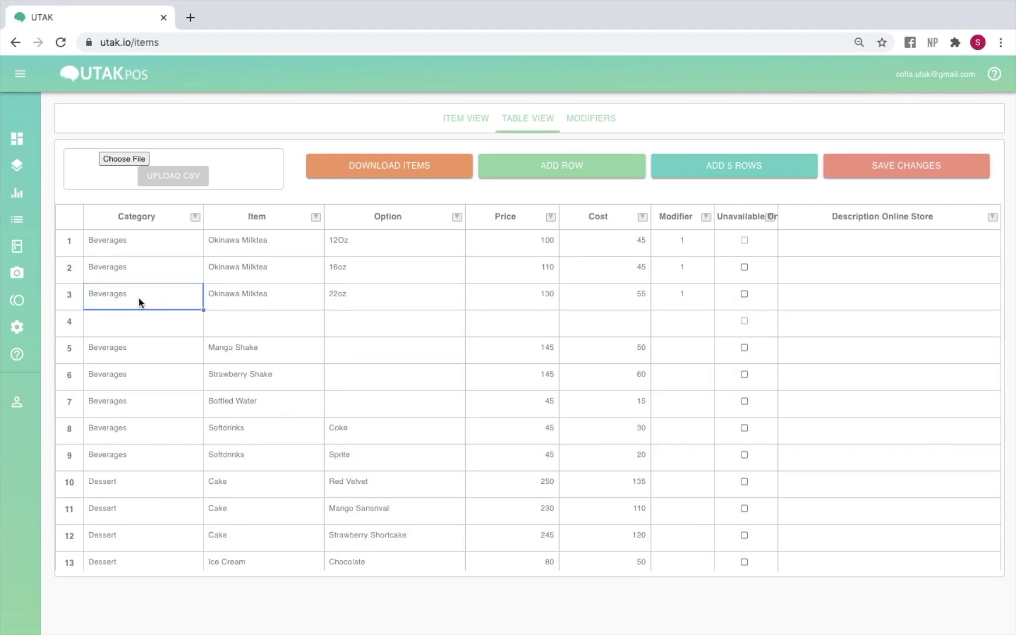
shift+click(268, 300)
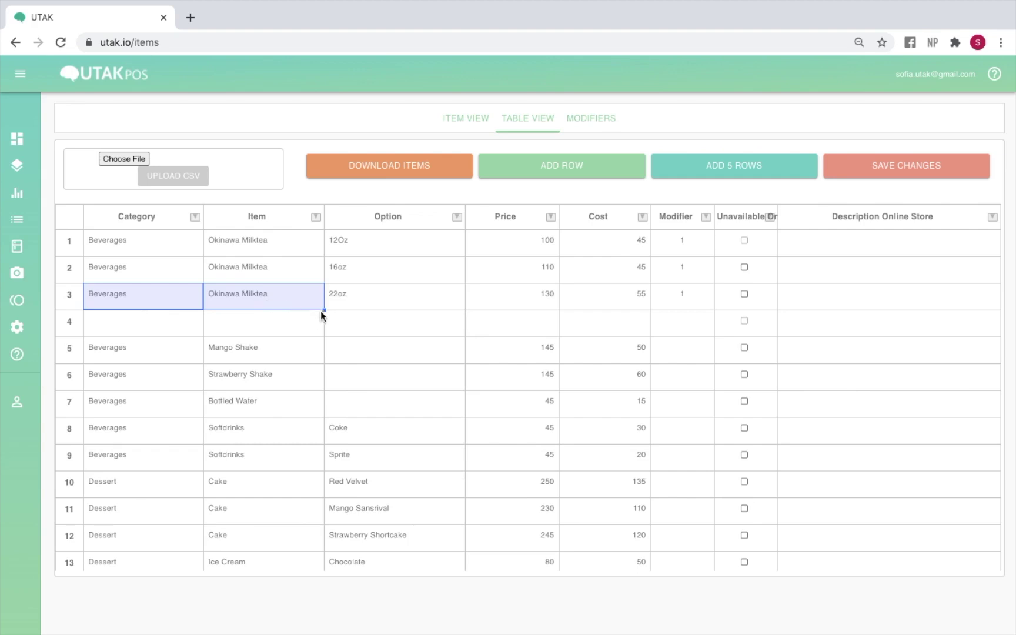
drag(326, 310, 324, 331)
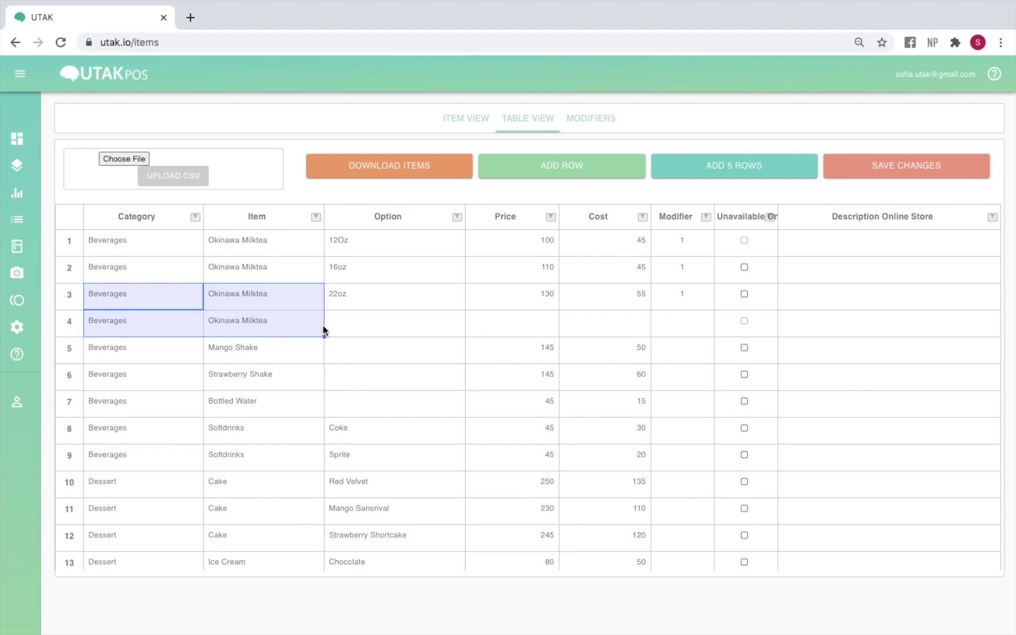
Step: Fill the new row with option 26oz, price 145, cost 60 and modifier 1
click(365, 331)
text(26oz)
key(Tab)
text(145)
key(Tab)
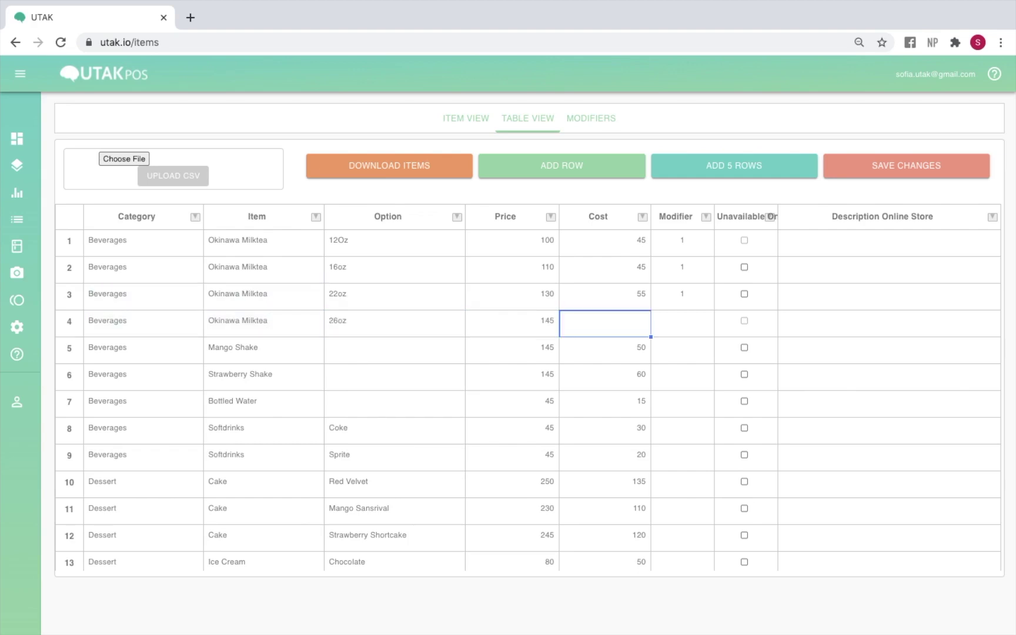
text(60)
key(Tab)
text(1)
click(853, 333)
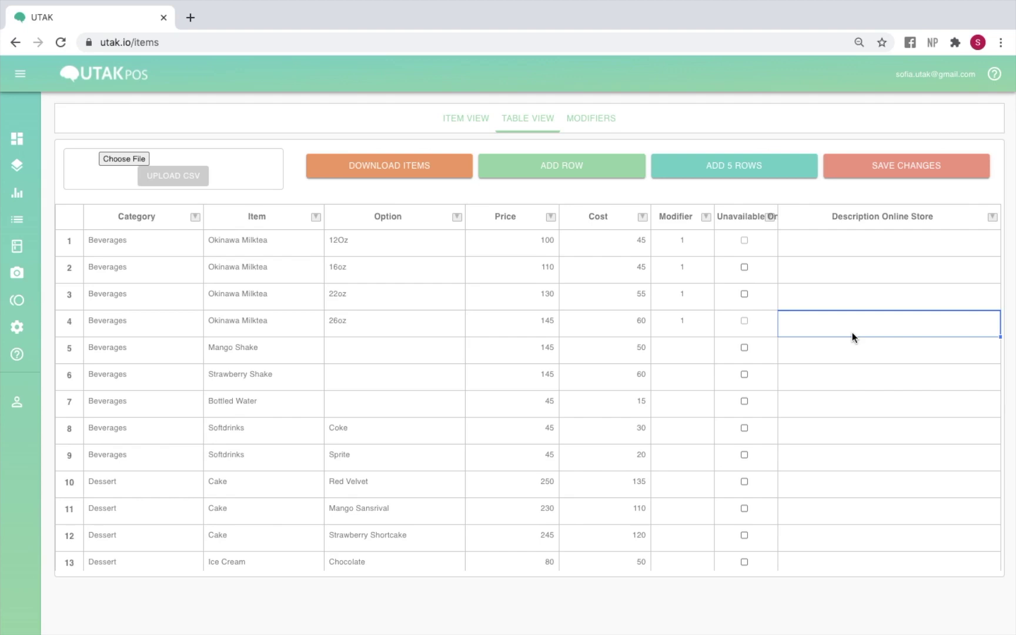
Step: Rename row 1's category to '01 Beverages' and fill it down through row 9
right_click(310, 318)
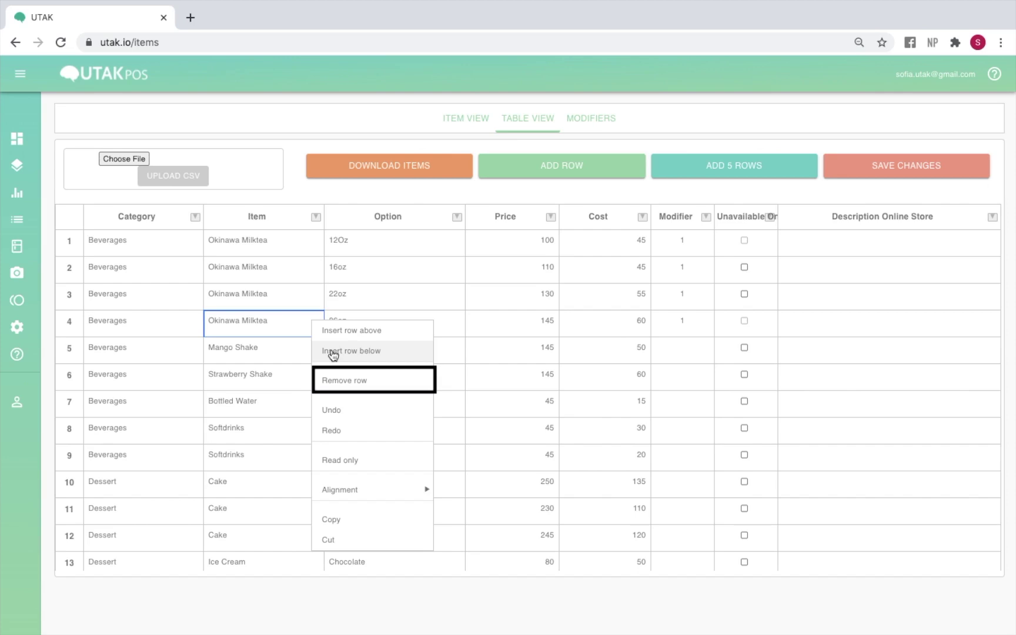
click(294, 352)
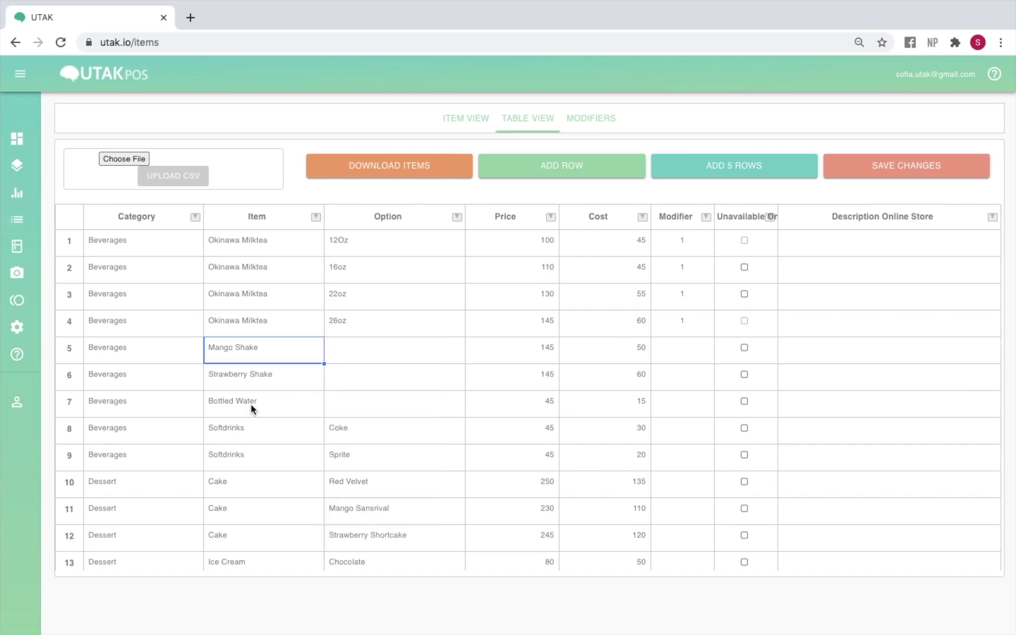
click(486, 413)
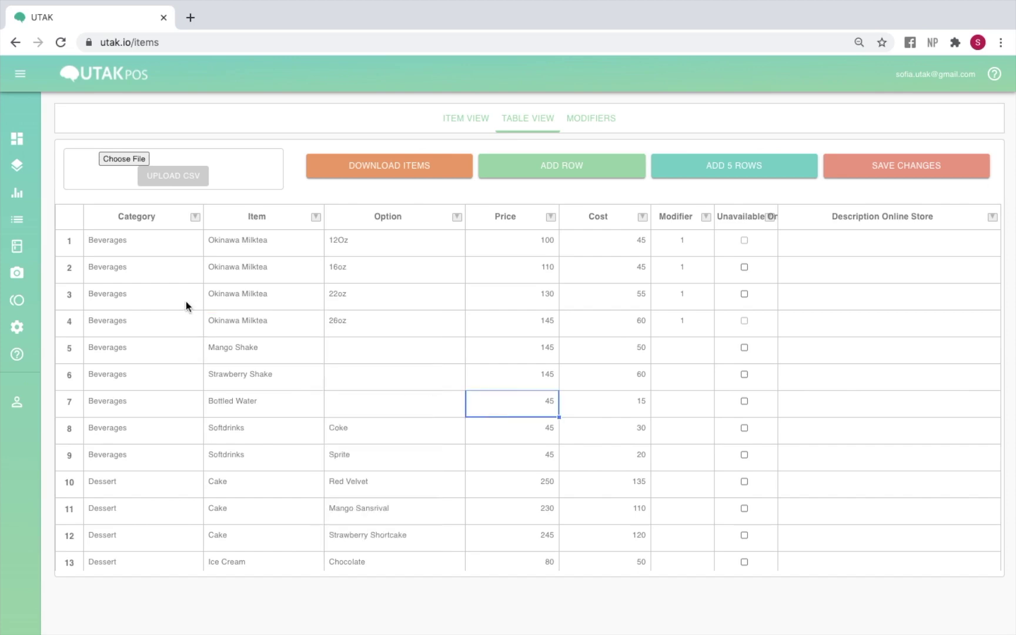
double_click(108, 247)
key(Home)
text(01)
key(Return)
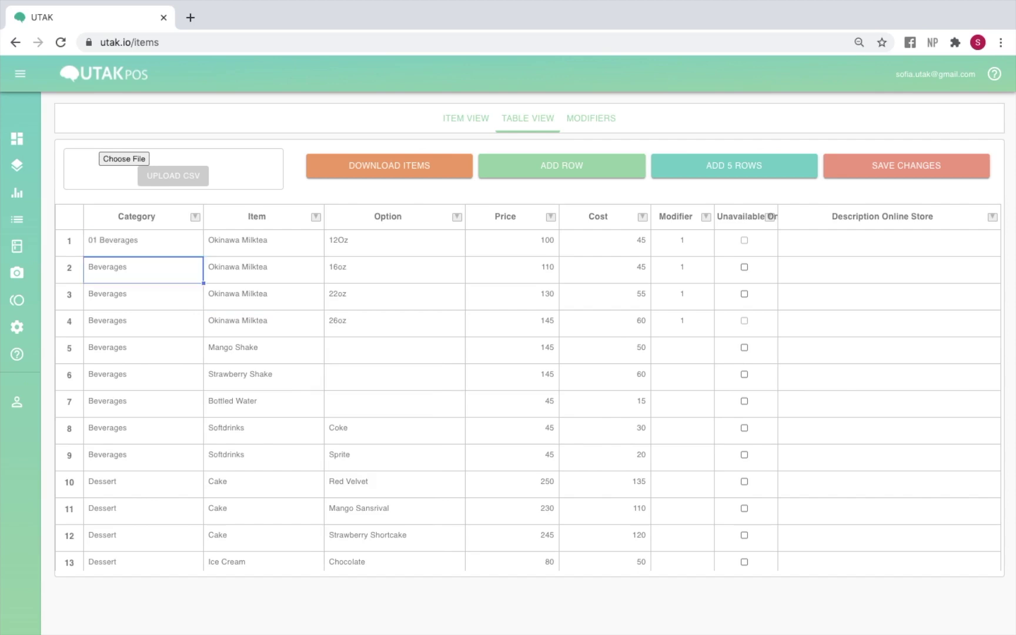
click(154, 230)
drag(204, 257, 182, 465)
Step: Rename row 10's category to '02 Dessert' and fill it down the dessert rows
click(97, 485)
double_click(86, 482)
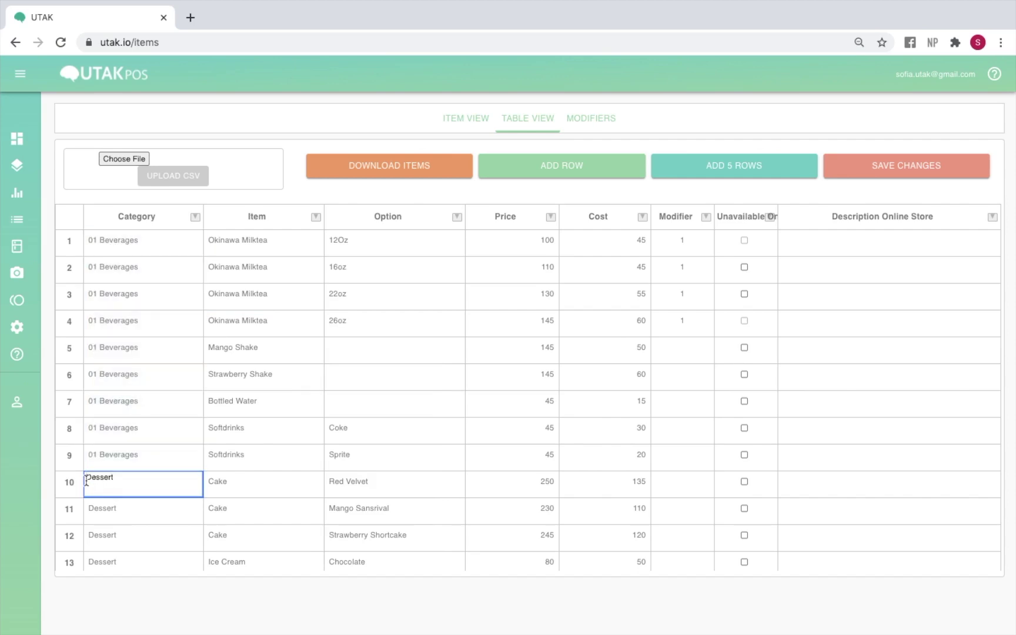
text(02)
click(250, 481)
scroll(134, 443, down, 1)
scroll(134, 442, up, 1)
drag(130, 428, 204, 565)
click(196, 494)
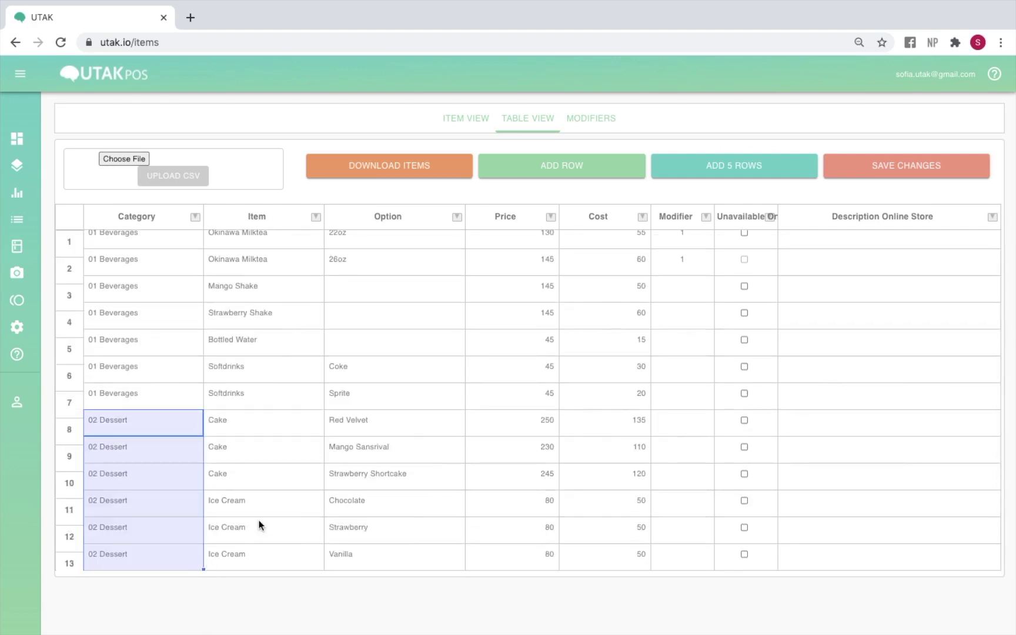
click(316, 503)
Step: Move Mango Shake, Strawberry Shake and Bottled Water to the top three rows and save the table
scroll(318, 503, up, 2)
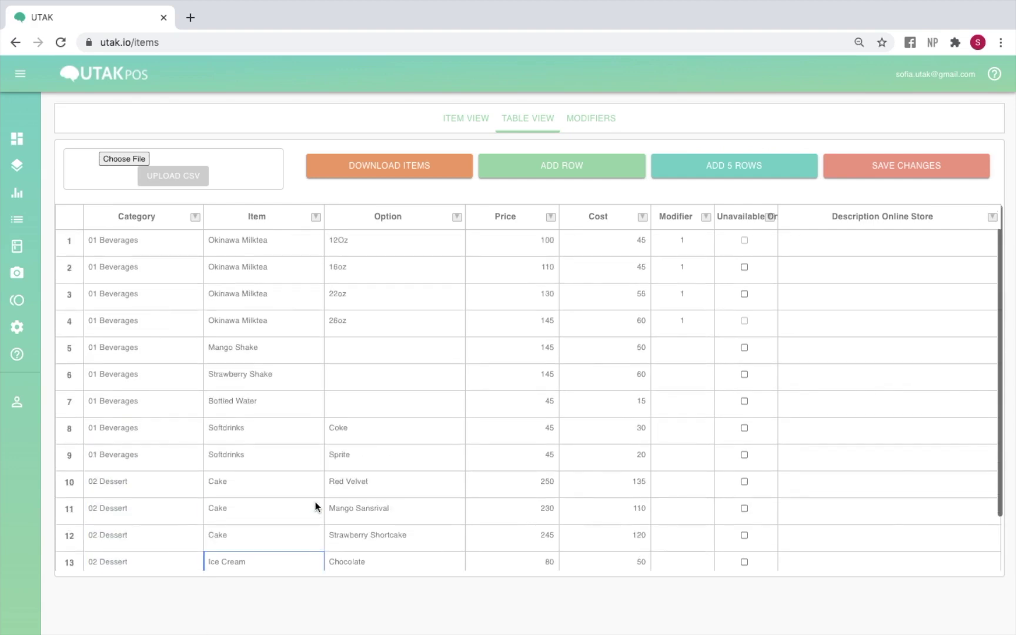
click(72, 353)
drag(71, 352, 79, 238)
click(68, 377)
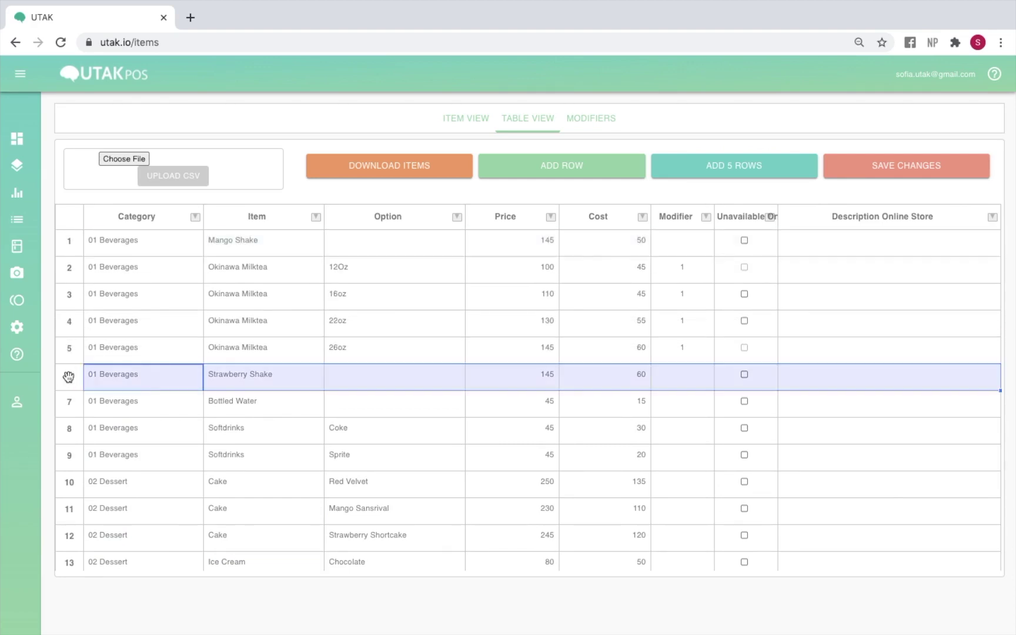
drag(69, 377, 73, 260)
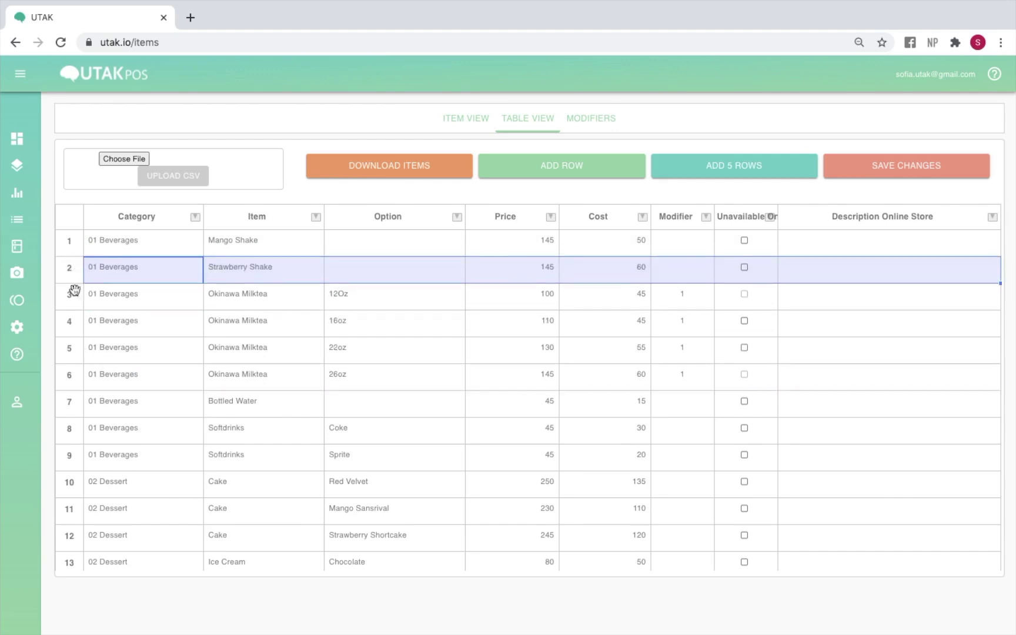
click(71, 404)
drag(71, 404, 83, 281)
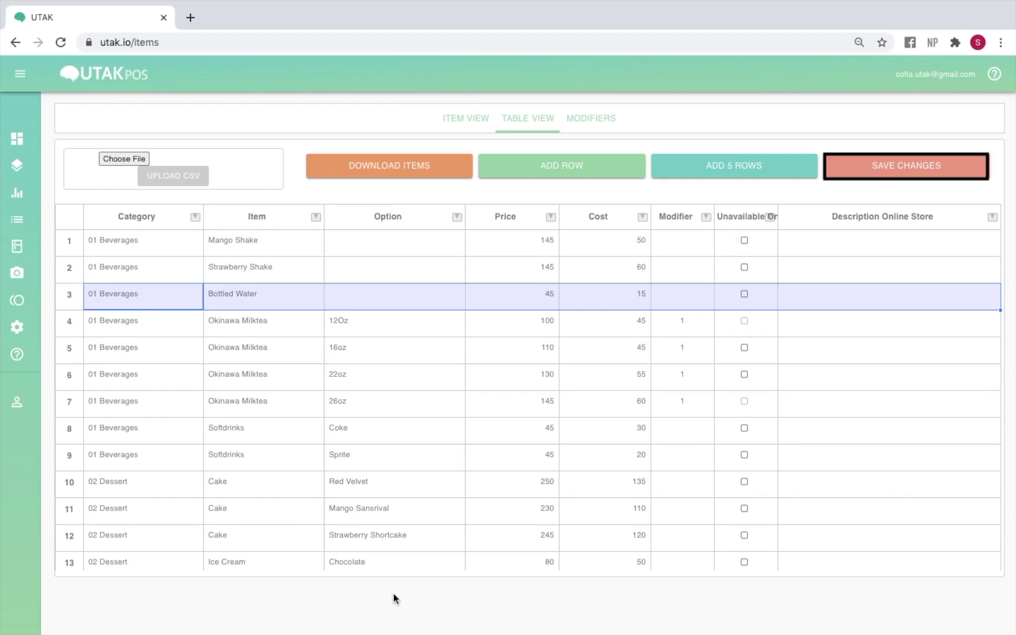
click(859, 175)
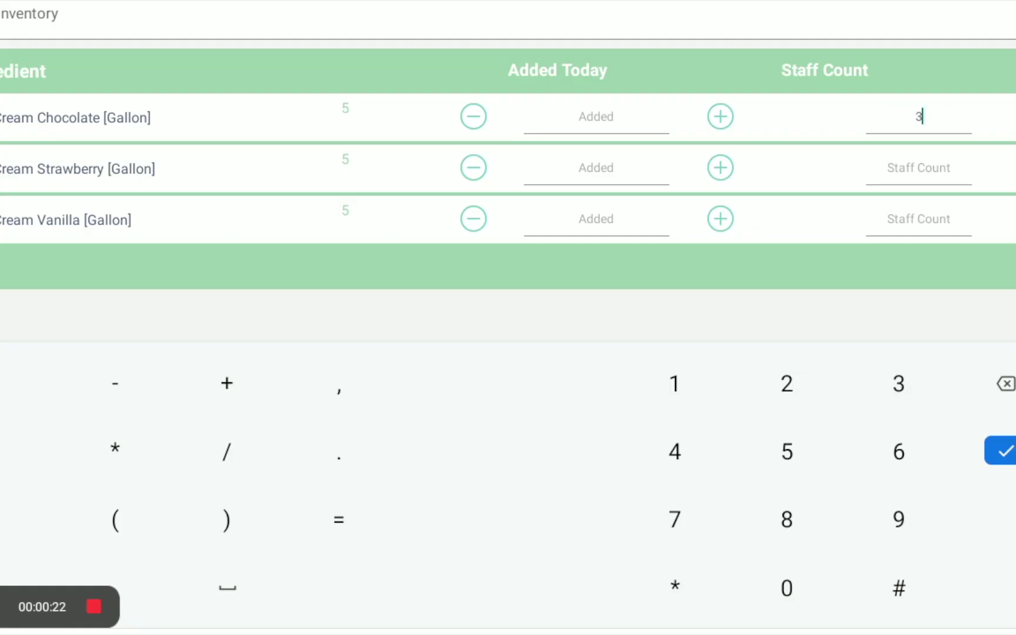
Step: Confirm chocolate's count, then enter staff counts of 2 for strawberry and 1 for vanilla
key(Return)
click(920, 168)
text(2)
click(919, 218)
text(1)
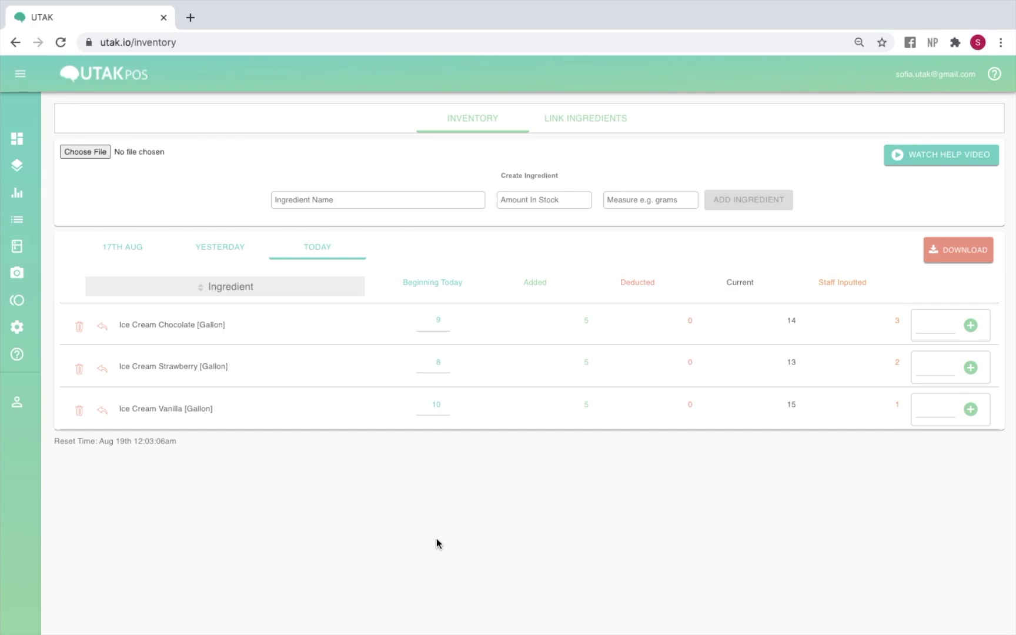
Step: Add Strawberry Shortcake as an ingredient with 10 pieces in stock
click(399, 199)
text(Strawberry)
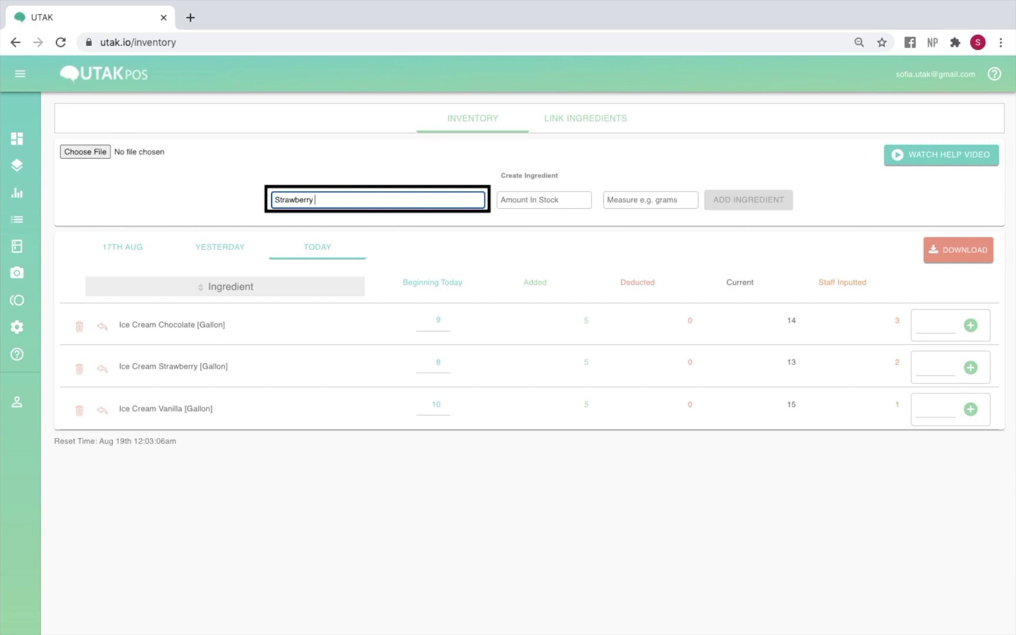
text( Shortcake)
key(Tab)
text(10)
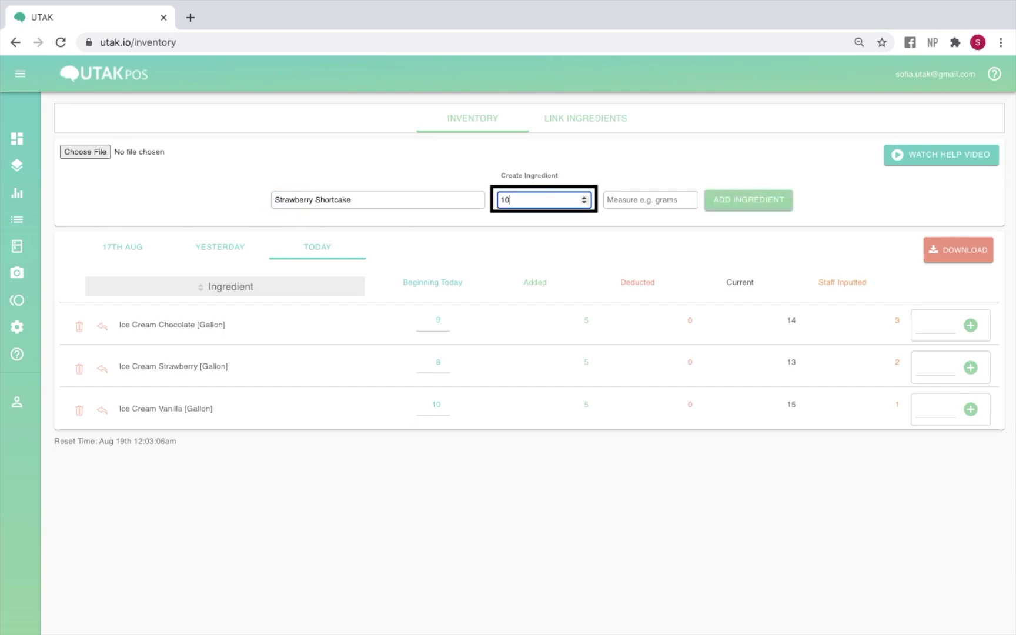
key(Tab)
text(pieces)
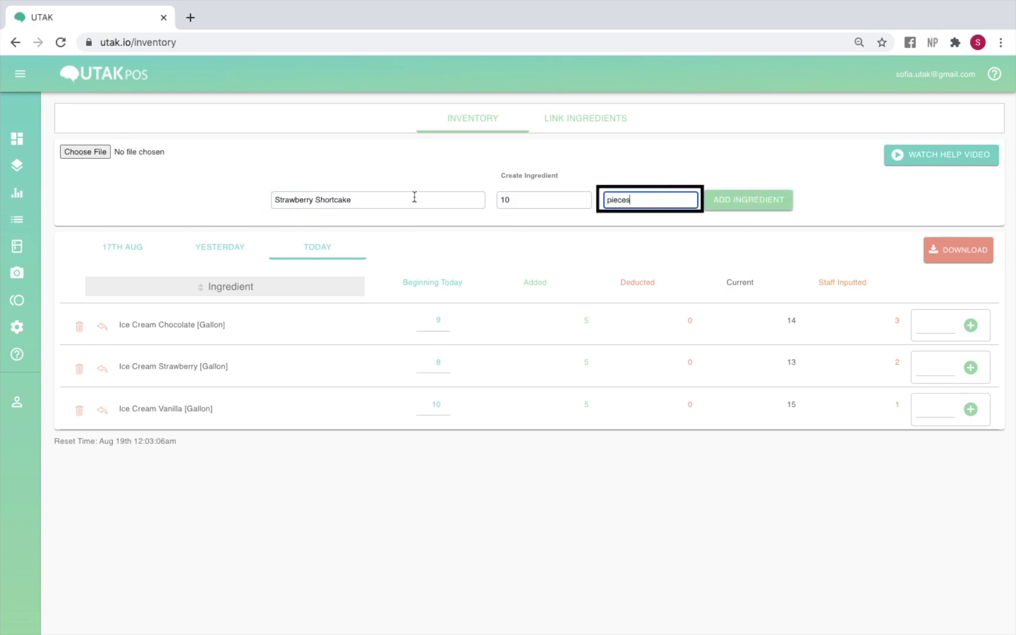
click(750, 200)
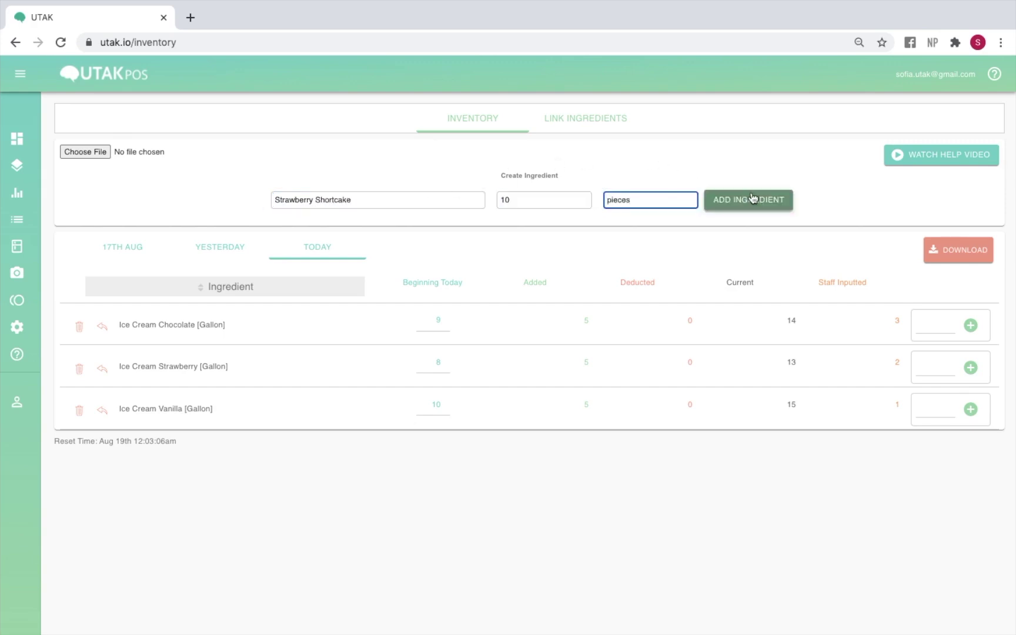
Step: Add Sugar (1000 grams) and Mango Sansrival (10 pieces) as ingredients
click(444, 204)
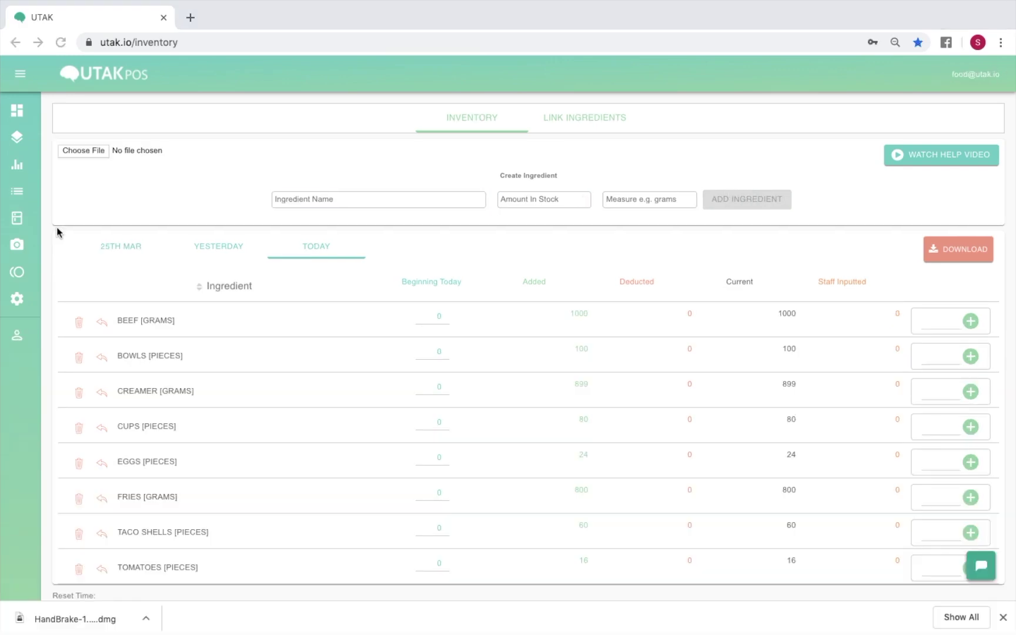
key(ctrl+Left)
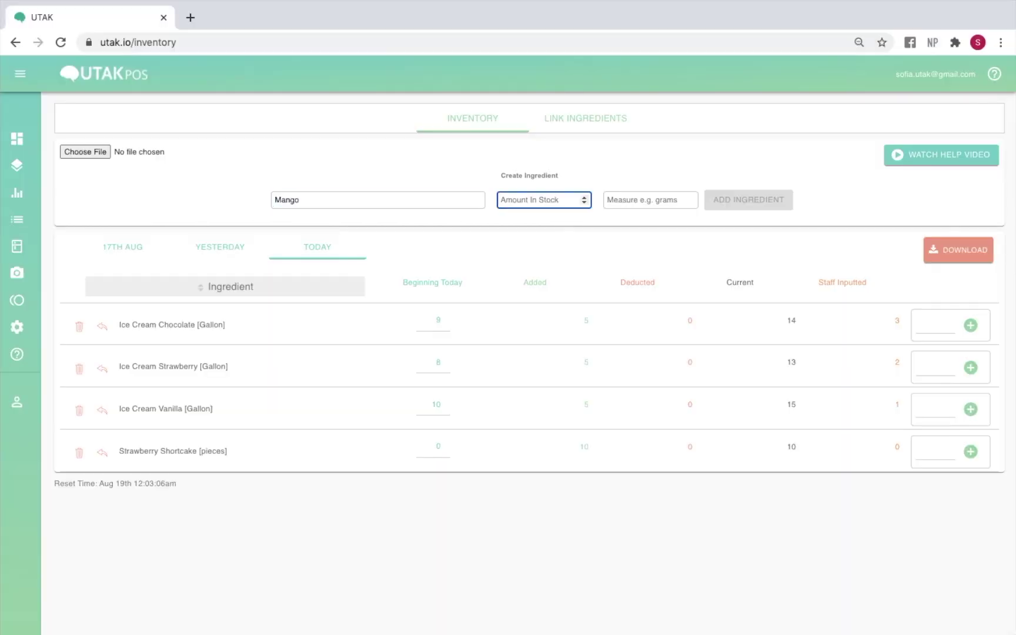
click(430, 200)
text(Sugar	1000	grams)
key(Return)
text(Mango Sansrival	10	pieces)
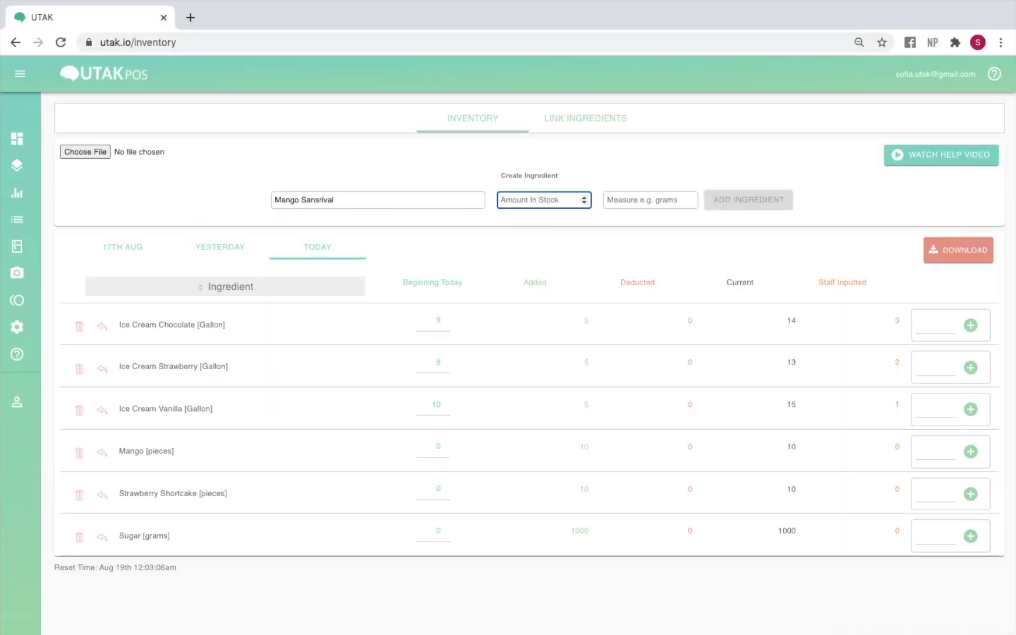
click(749, 200)
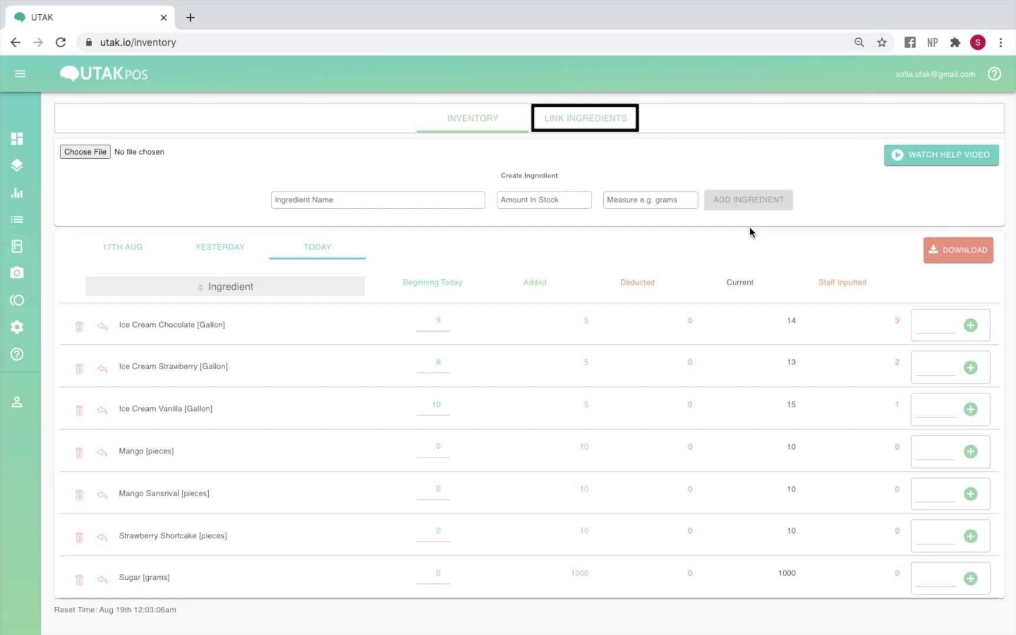
Step: Link 1 Mango as an ingredient of Mango Shake
click(574, 120)
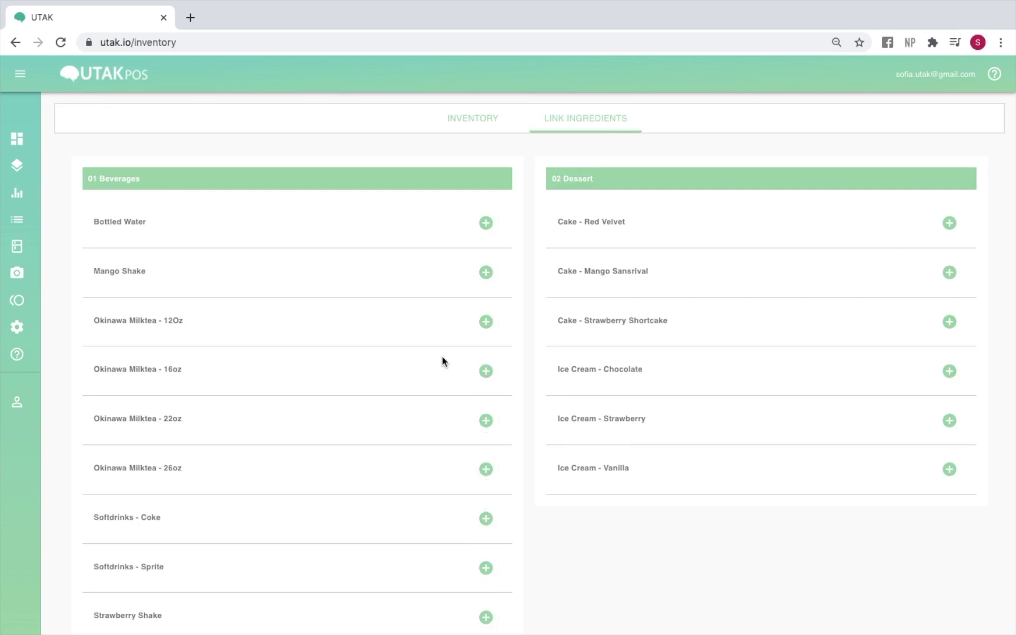
click(488, 274)
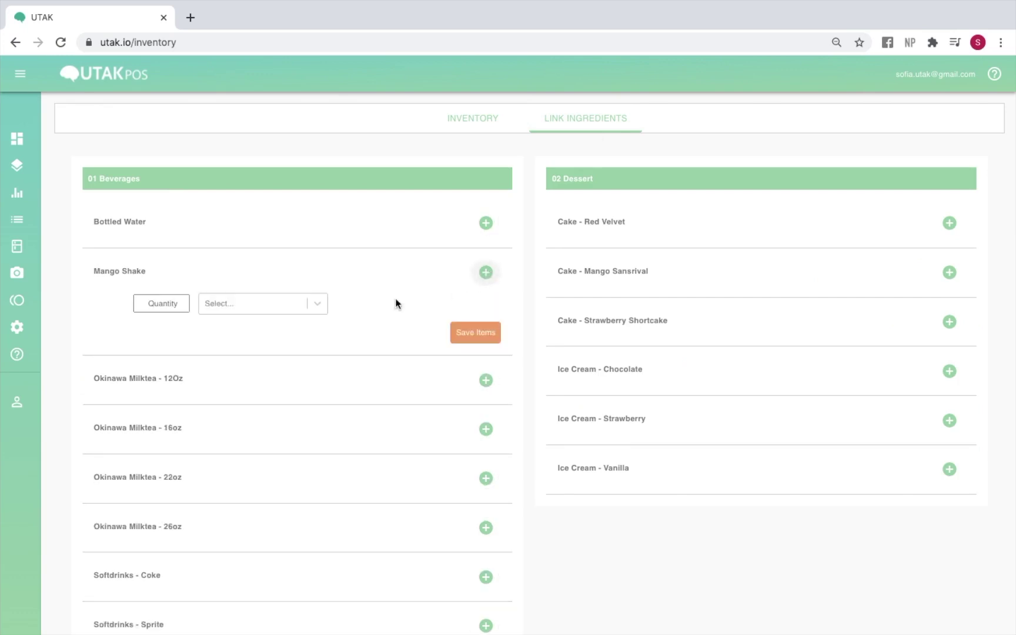
click(305, 305)
text(mang)
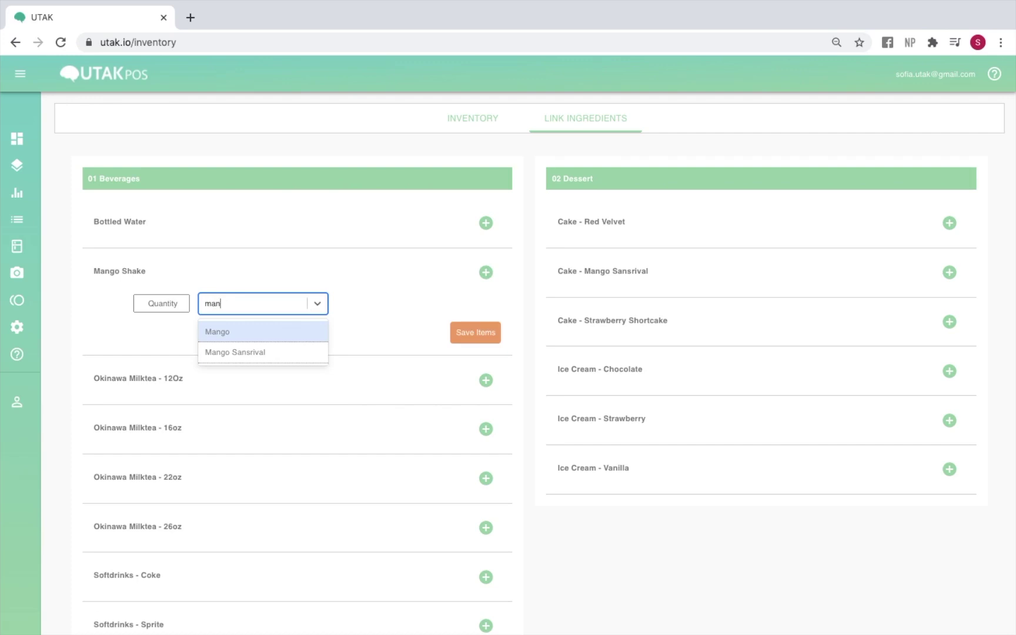
click(279, 332)
click(165, 309)
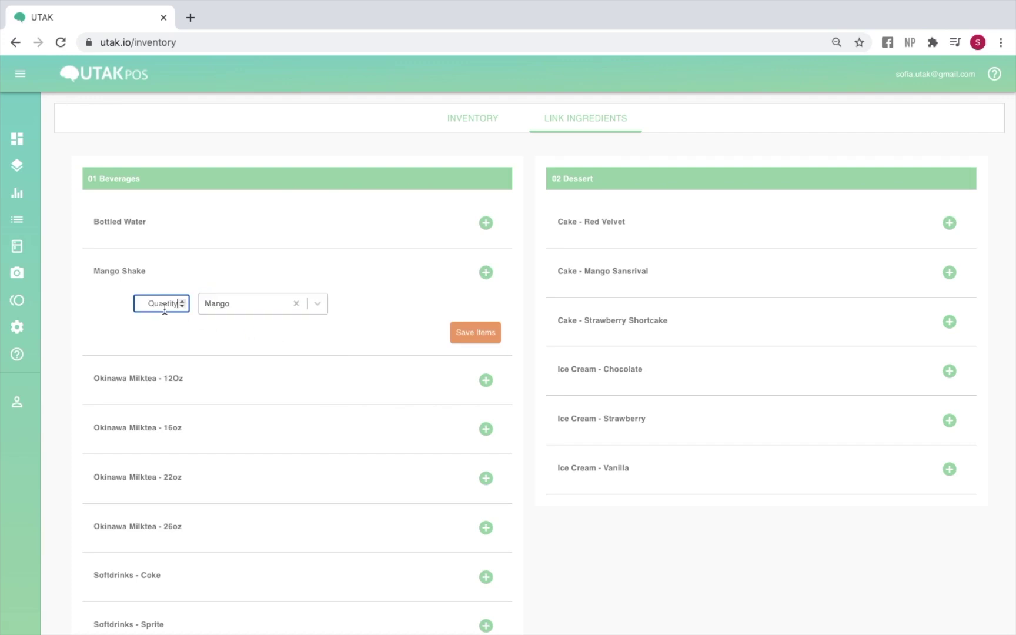
text(1)
Step: Add 200 Sugar to Mango Shake's ingredients, save, and return to the Inventory table
click(486, 273)
click(264, 330)
text(sug)
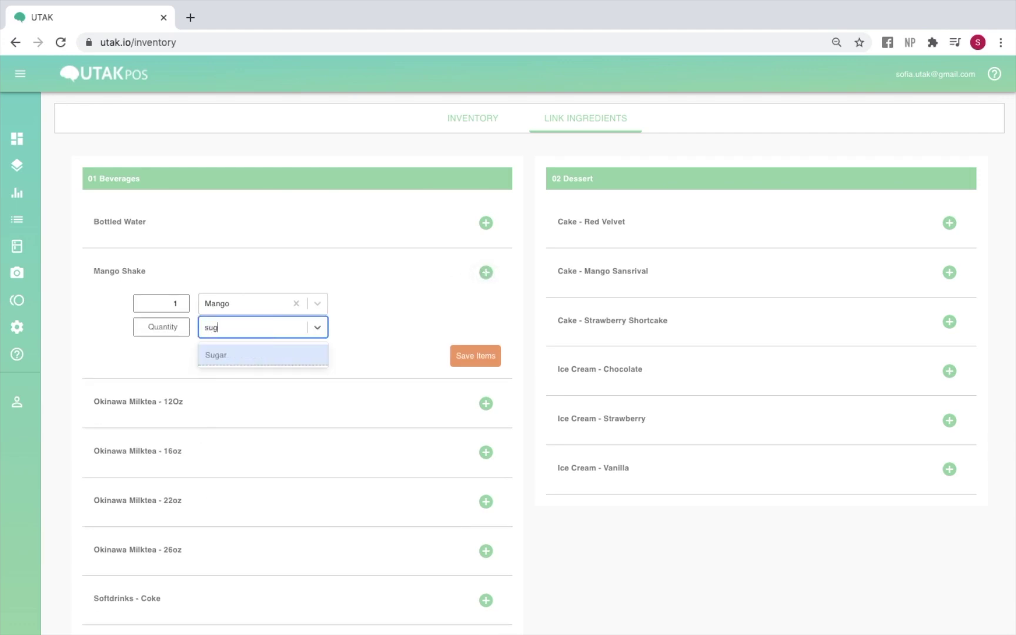
key(Return)
click(168, 322)
text(200)
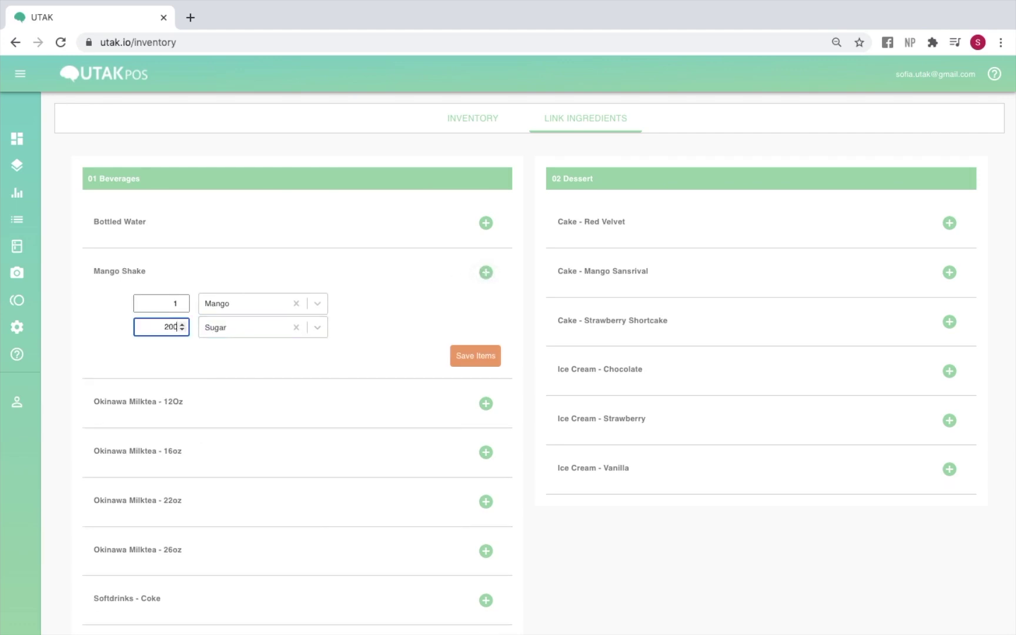
click(464, 363)
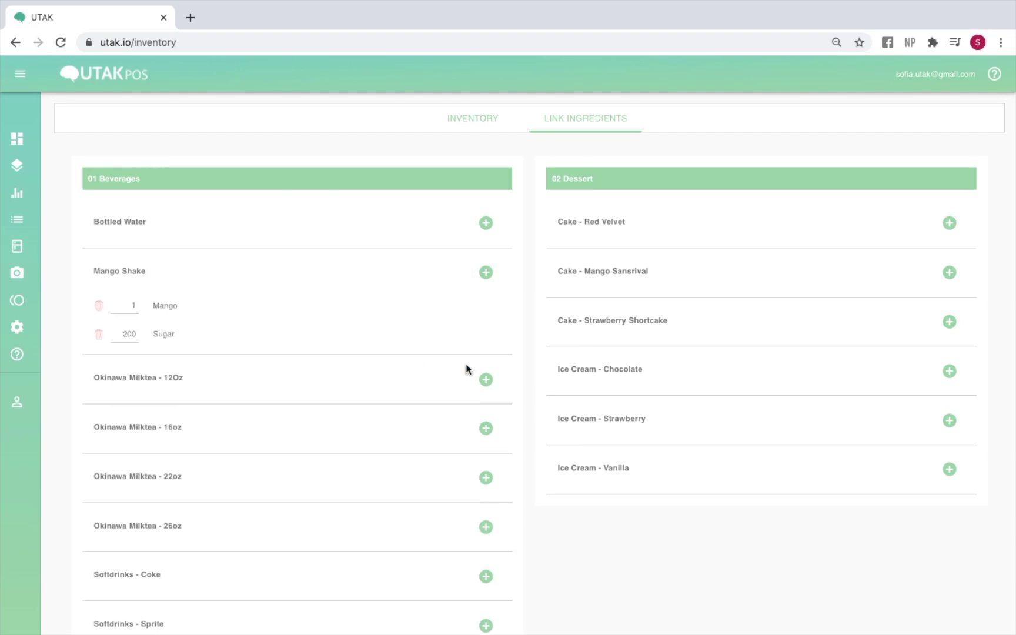
click(475, 119)
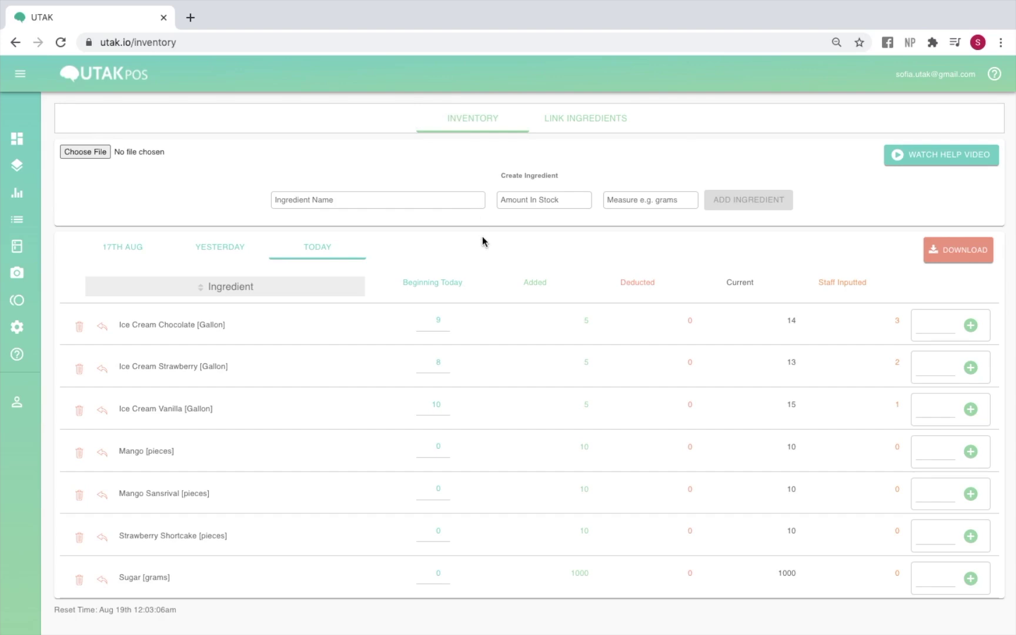
Step: Add 5 to Ice Cream Chocolate's staff-inputted stock, then apply -5 to revert it
scroll(482, 241, down, 1)
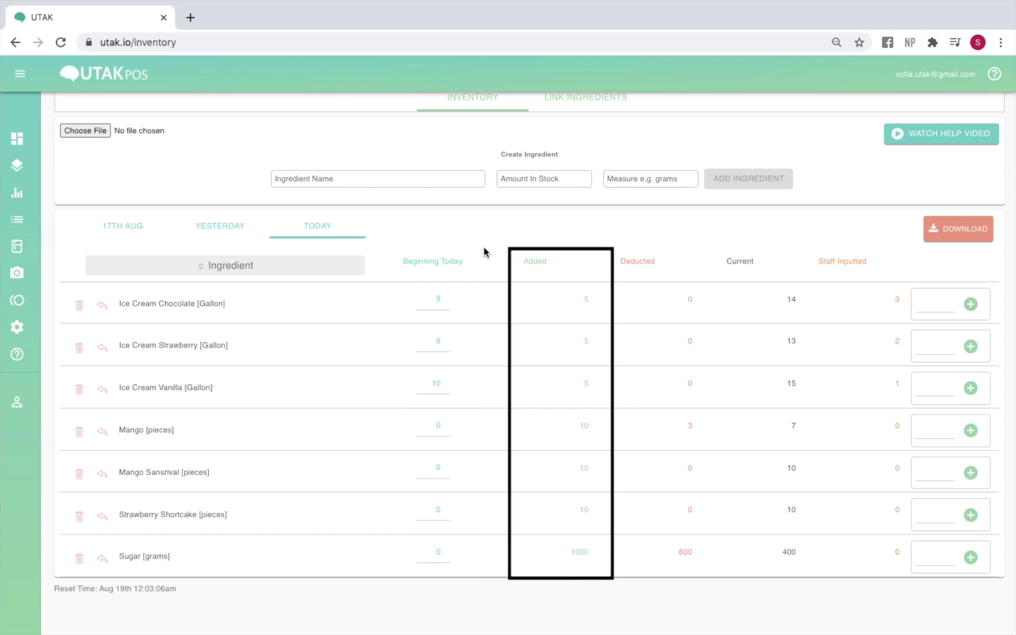
click(922, 306)
text(5)
click(977, 310)
click(936, 306)
text(-5)
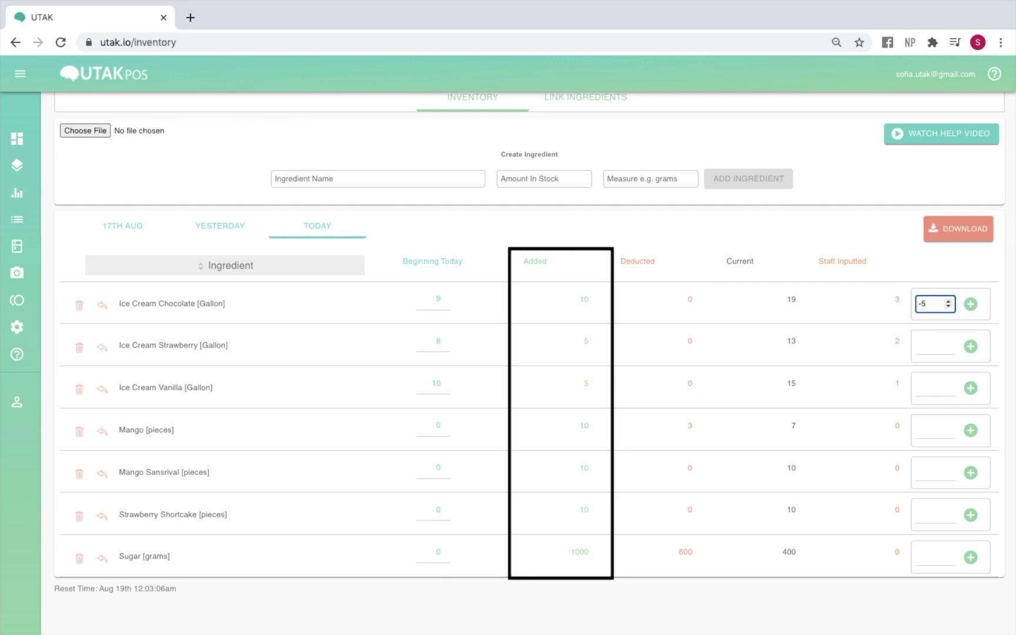
click(972, 306)
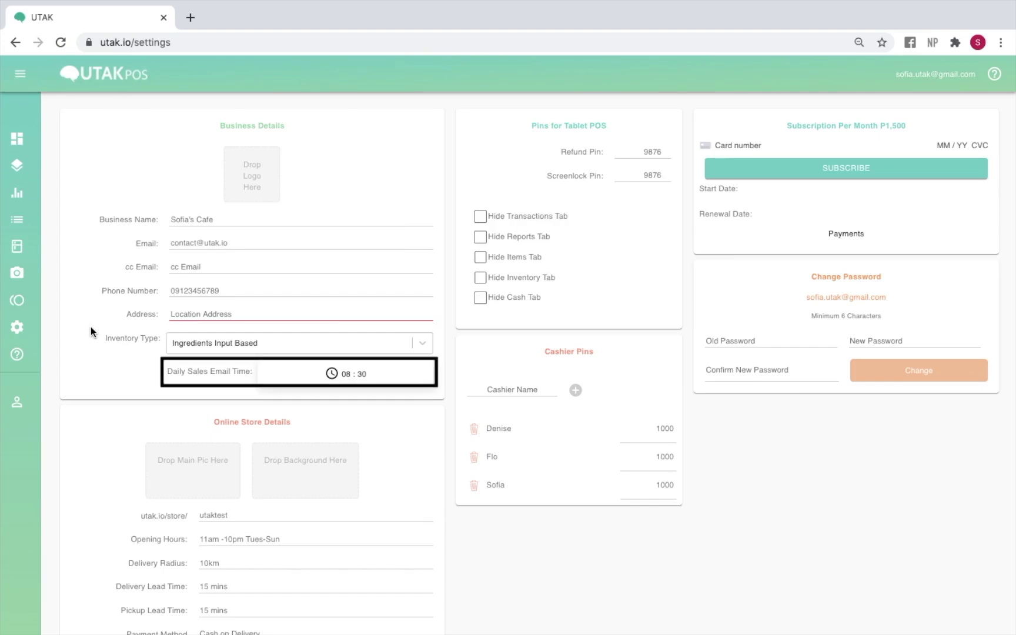
click(306, 382)
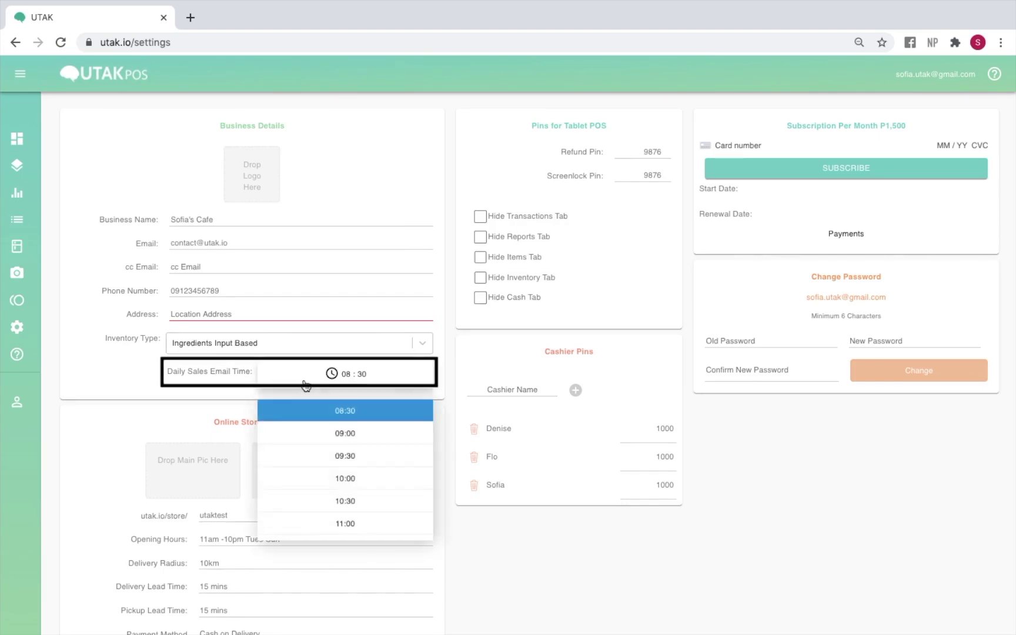
scroll(340, 463, down, 3)
scroll(340, 463, up, 3)
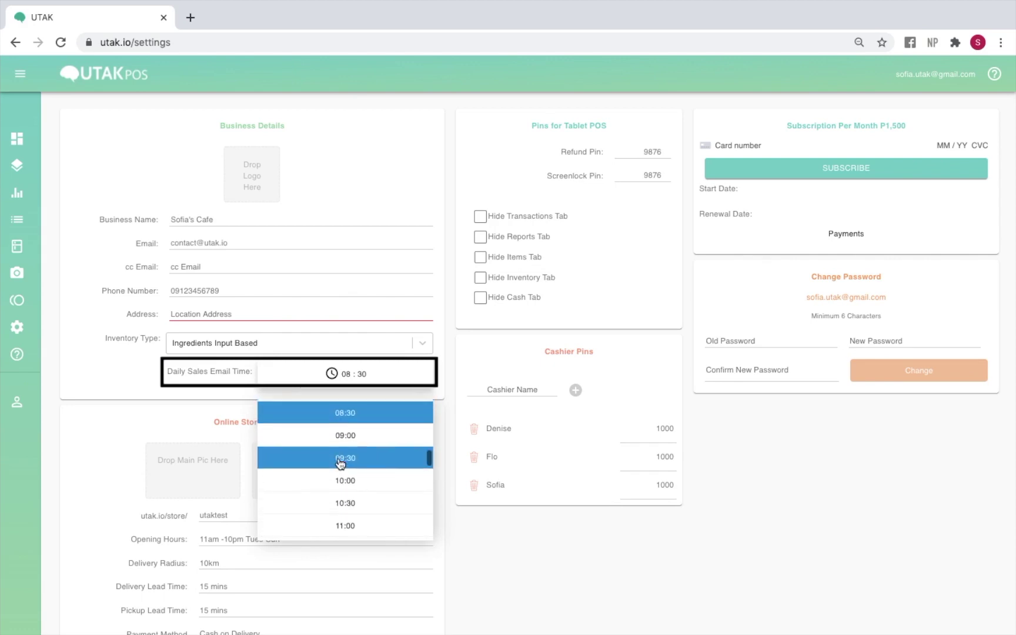
click(489, 511)
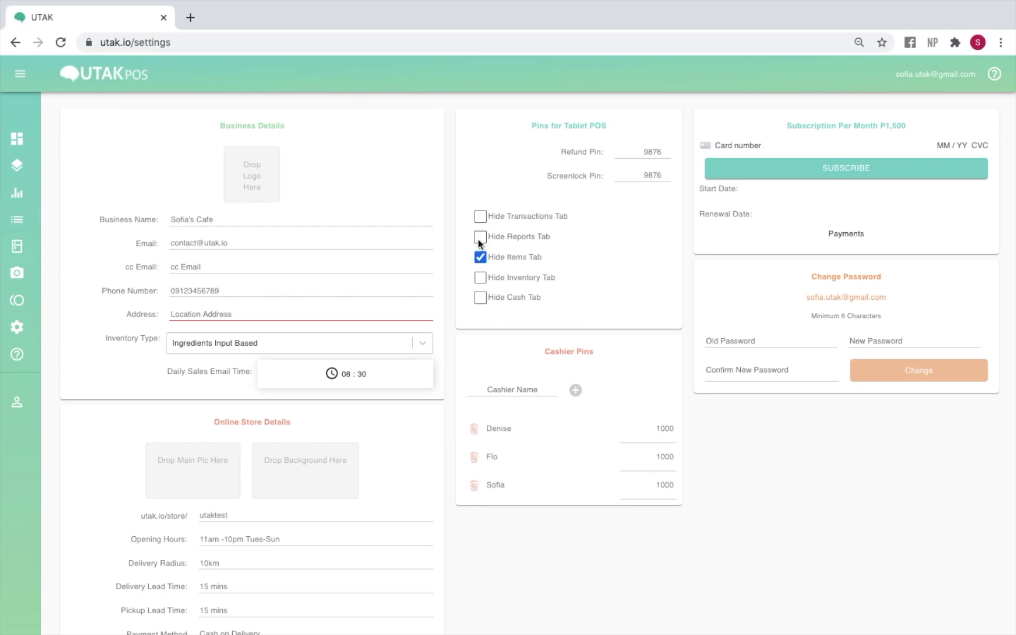
click(480, 256)
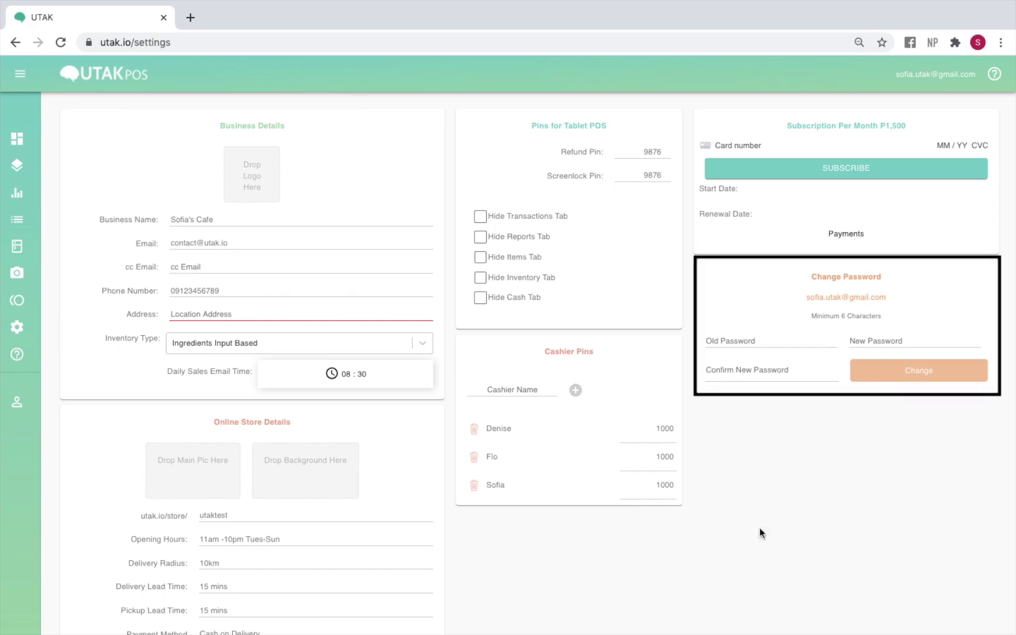
scroll(760, 533, down, 4)
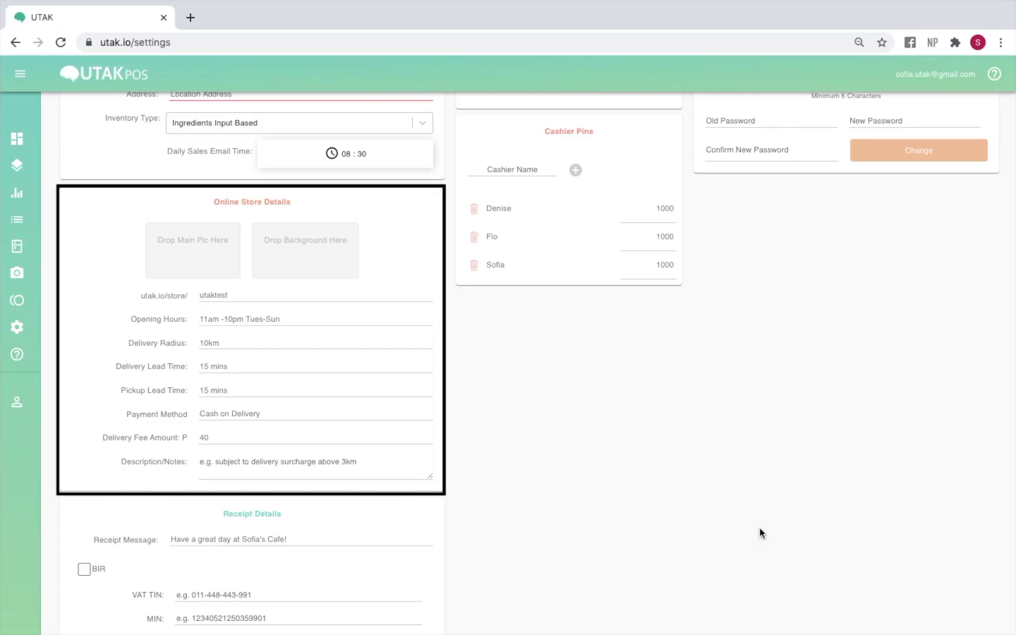
Step: Show the Items page in card view and pick the bottled water image for Bottled Water
click(16, 77)
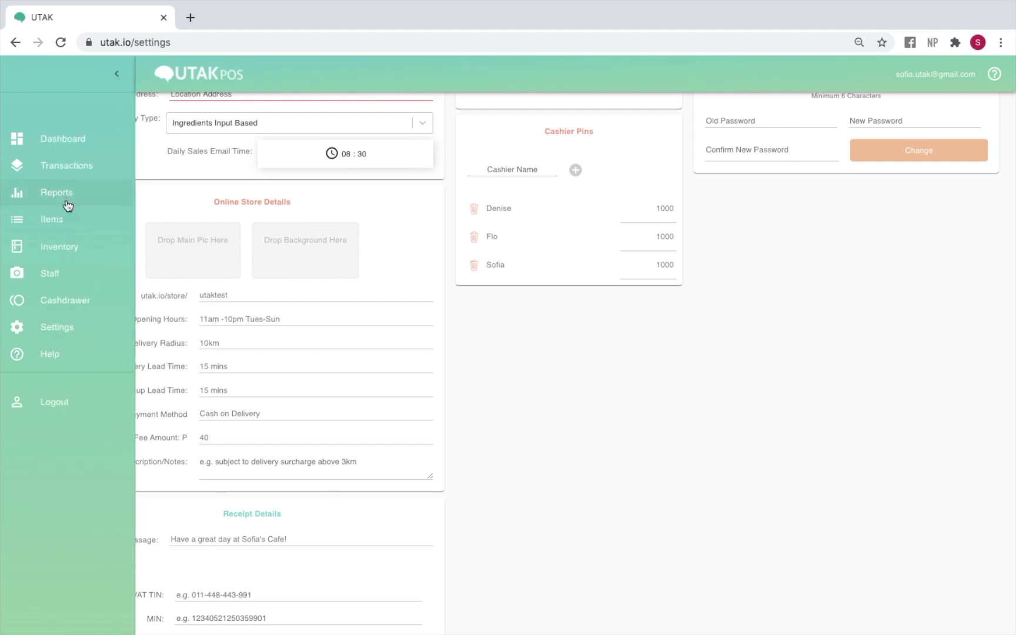
click(100, 220)
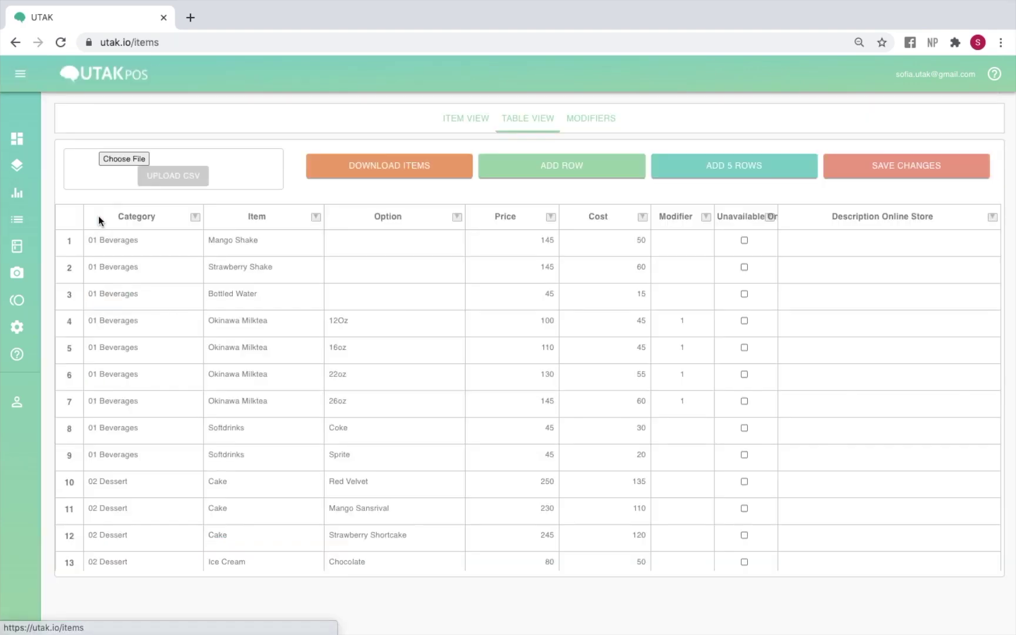
click(448, 118)
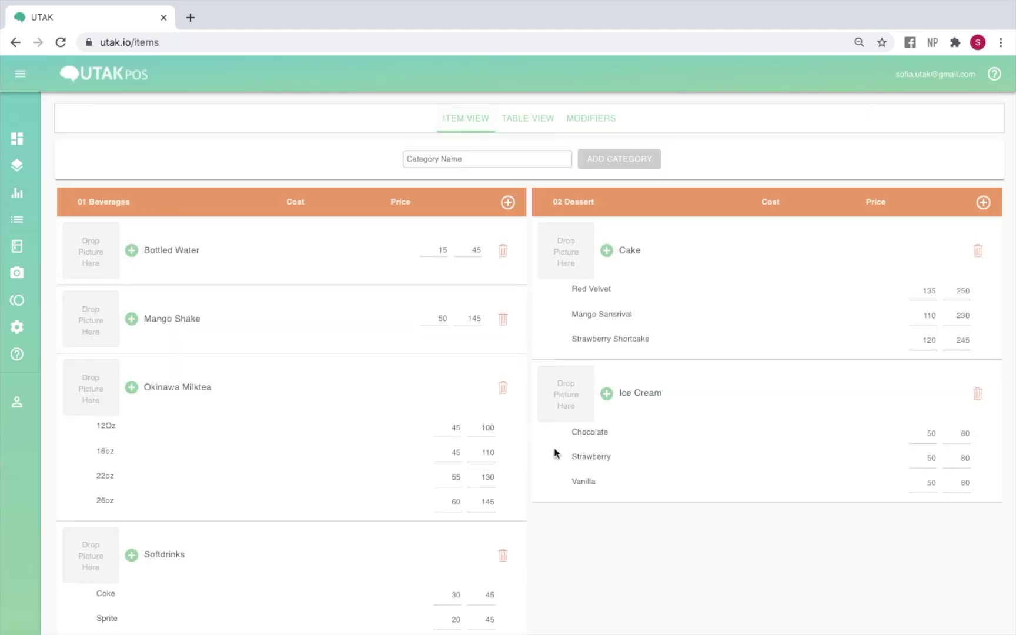
scroll(644, 624, down, 1)
scroll(644, 623, down, 2)
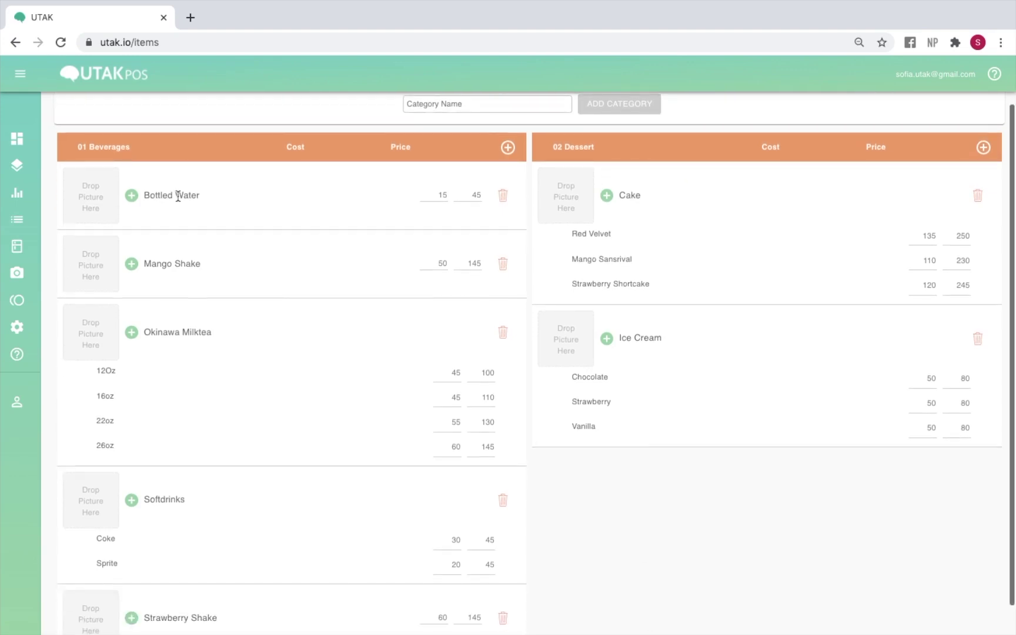
click(98, 197)
click(375, 50)
click(765, 307)
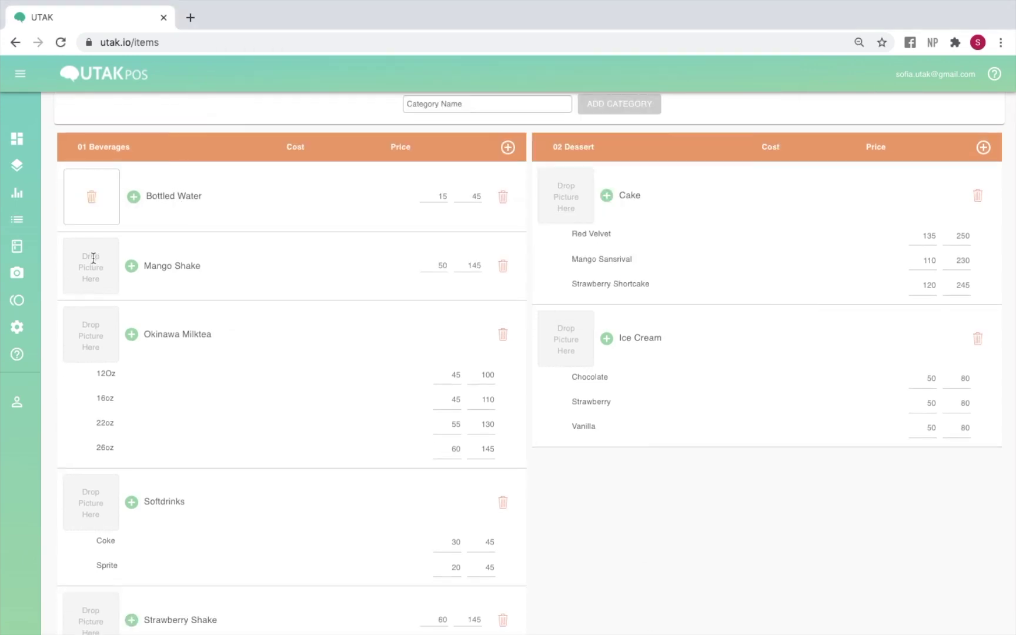
Step: Attach mango shake.jpeg, milktea.jpg, softdrinks.jpg and strawberry shake.jpg to their matching beverage items
click(93, 257)
double_click(390, 90)
click(90, 333)
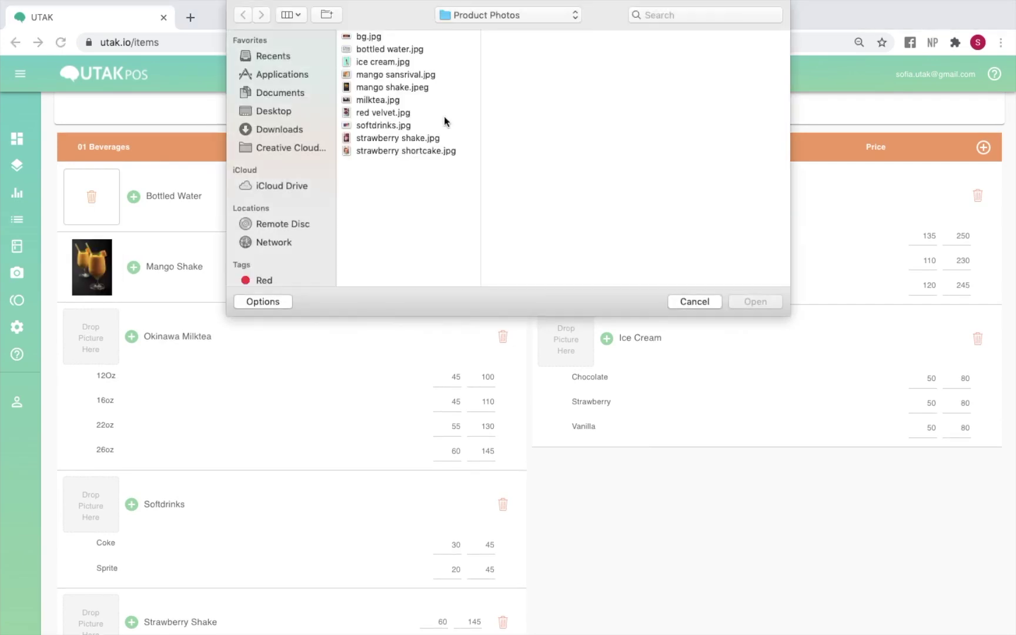
double_click(411, 100)
scroll(240, 370, down, 1)
click(91, 468)
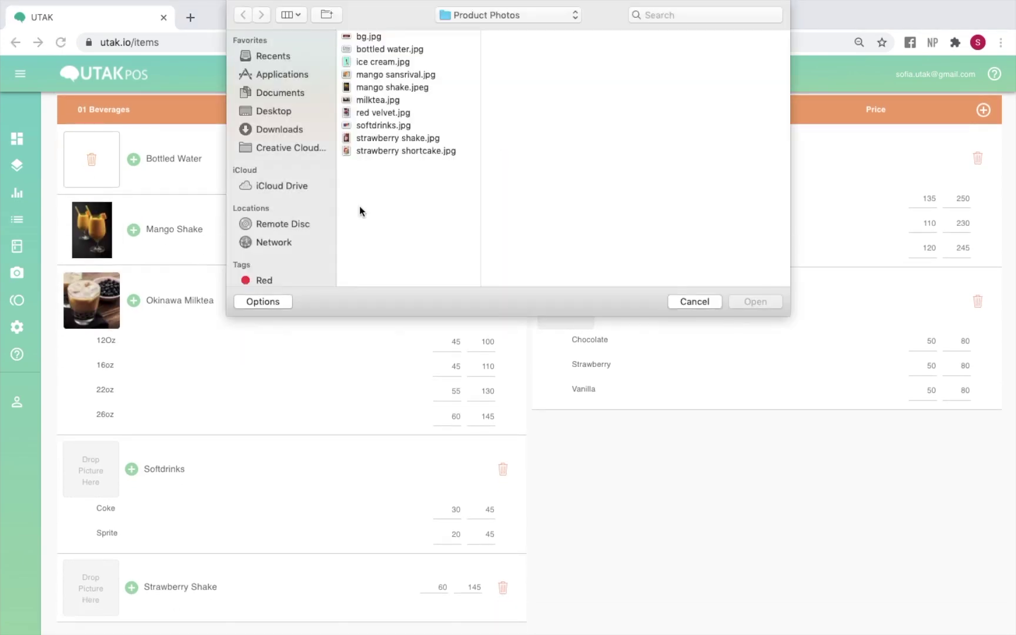
double_click(391, 127)
click(91, 585)
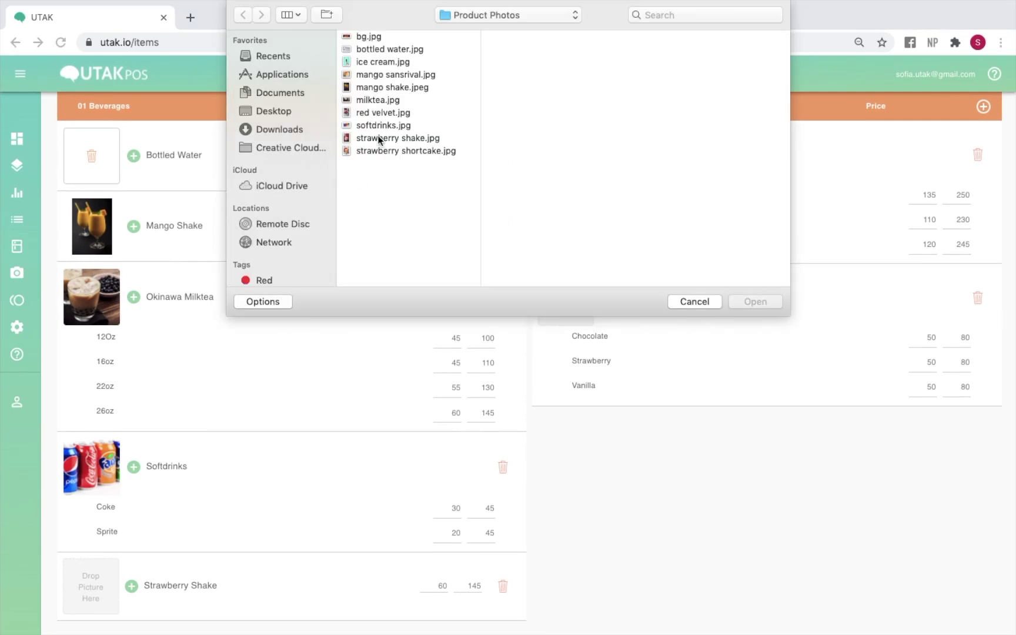
double_click(378, 137)
Step: Attach the cake image to Cake and ice cream.jpg to Ice Cream
click(571, 152)
double_click(419, 148)
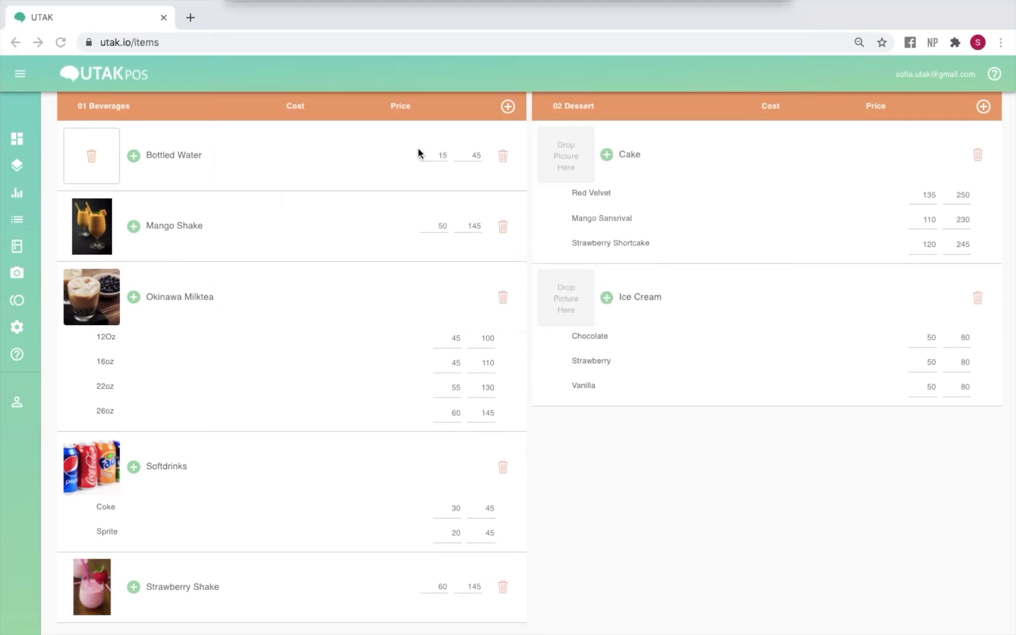
click(578, 297)
double_click(397, 64)
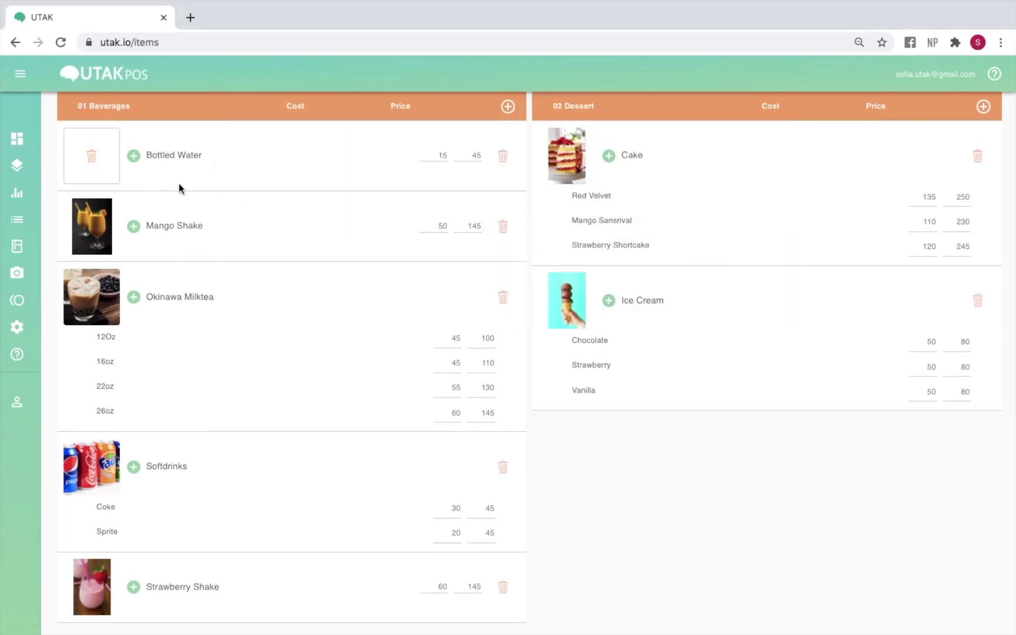
scroll(217, 186, up, 3)
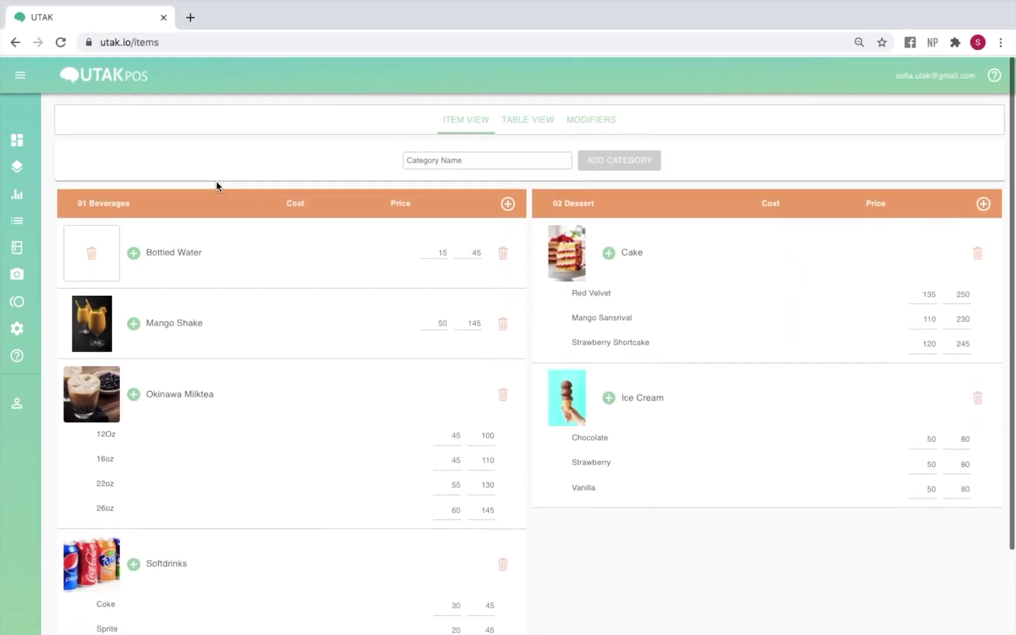
click(538, 124)
Step: Tick Unavailable for the Okinawa Milktea 16oz, 26oz and 22oz rows in the items table
click(551, 167)
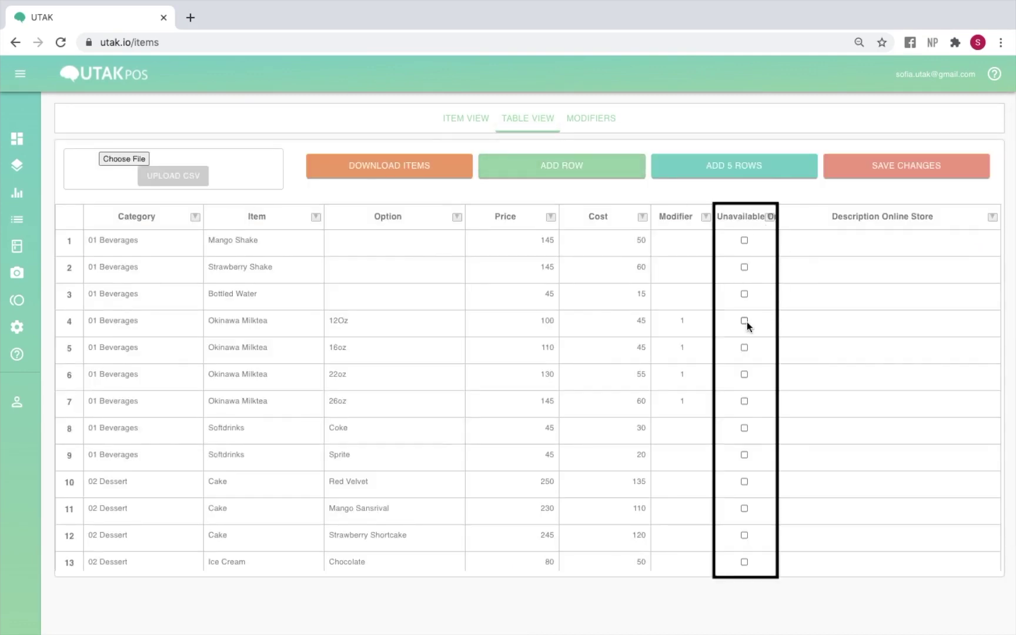
click(744, 347)
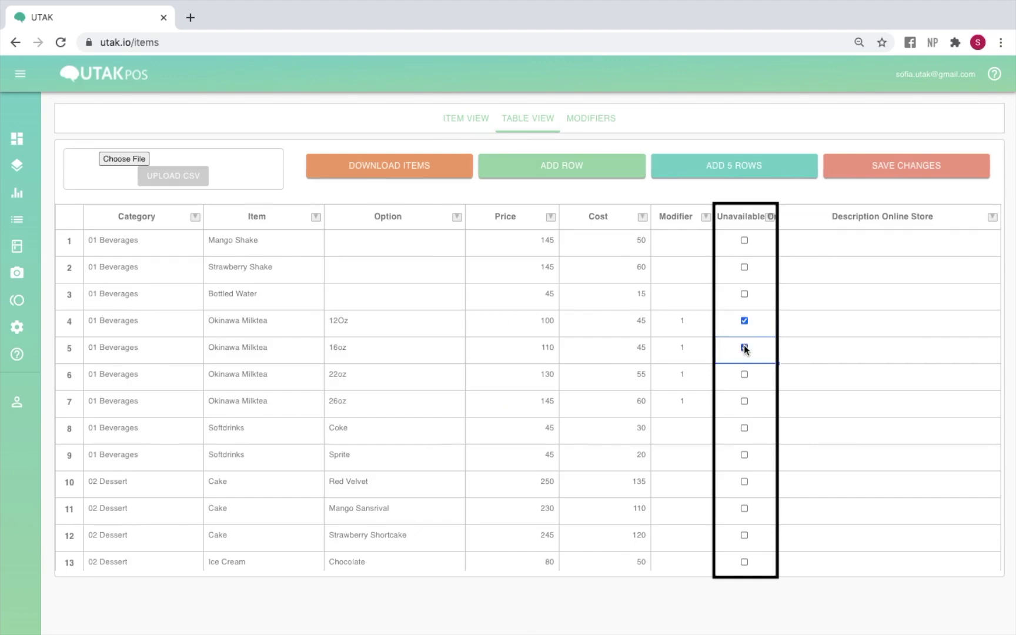
click(745, 401)
click(745, 379)
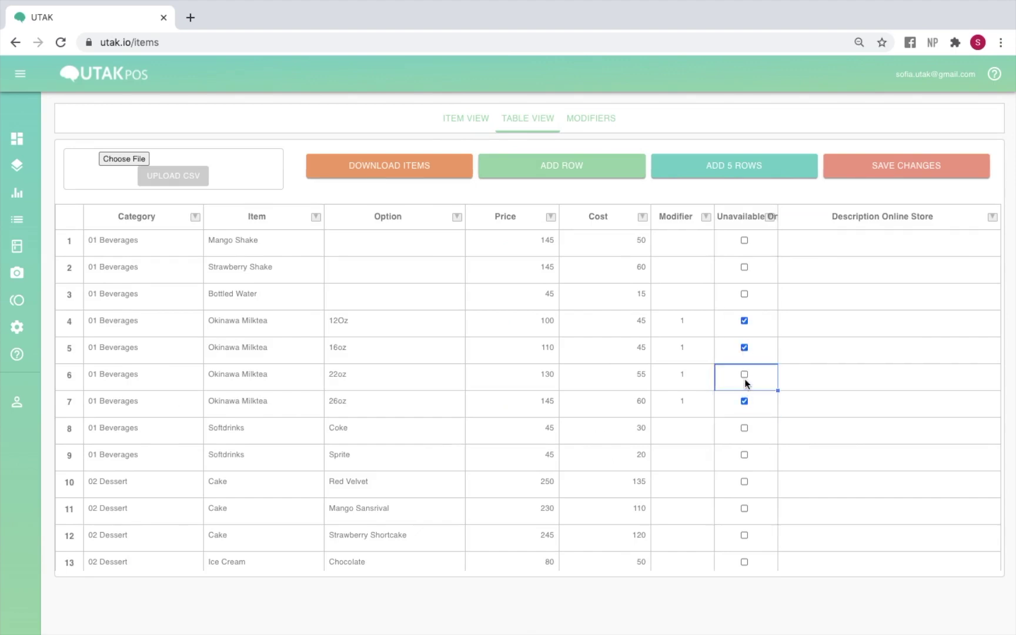
click(745, 378)
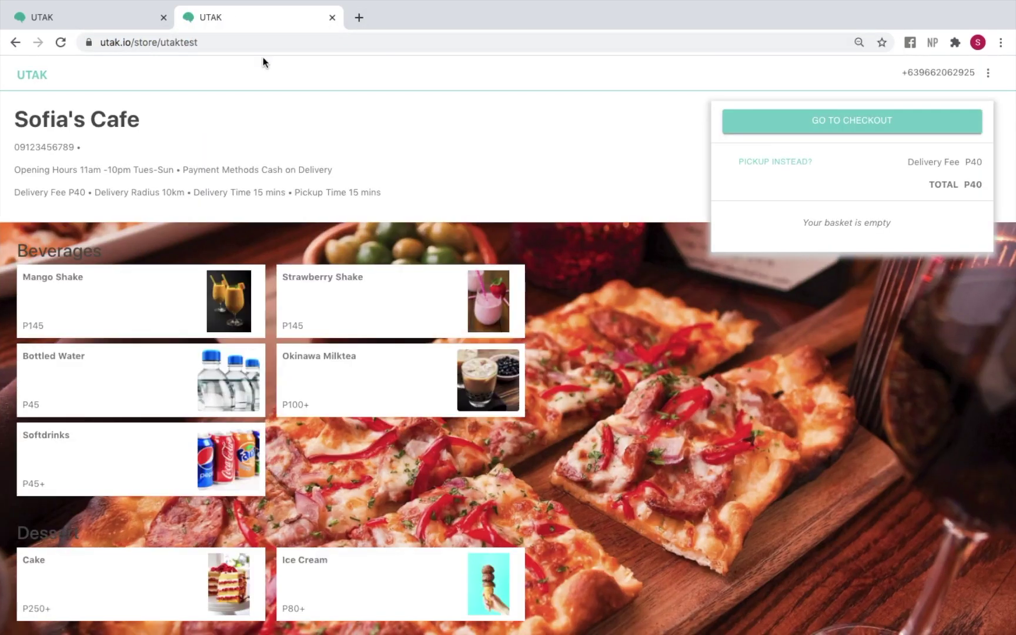
Step: Scroll the online store to see Okinawa Milktea, Softdrinks, Cake and Ice Cream with prices
scroll(263, 57, down, 2)
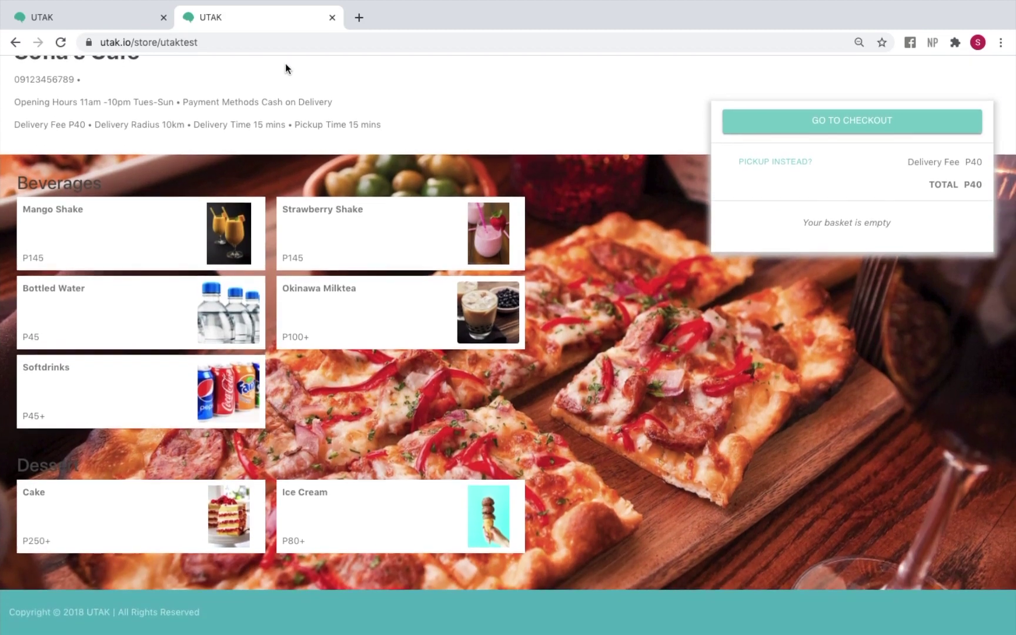